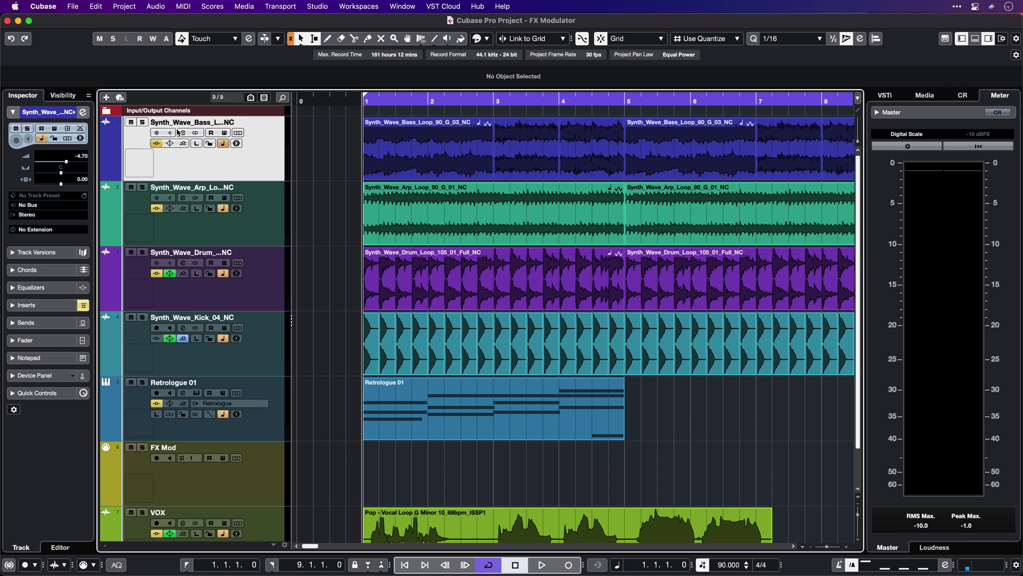
# - Open track 1's Channel Settings and the FX Modulator insert editor for the bass loop
pyautogui.click(183, 136)
pyautogui.click(233, 349)
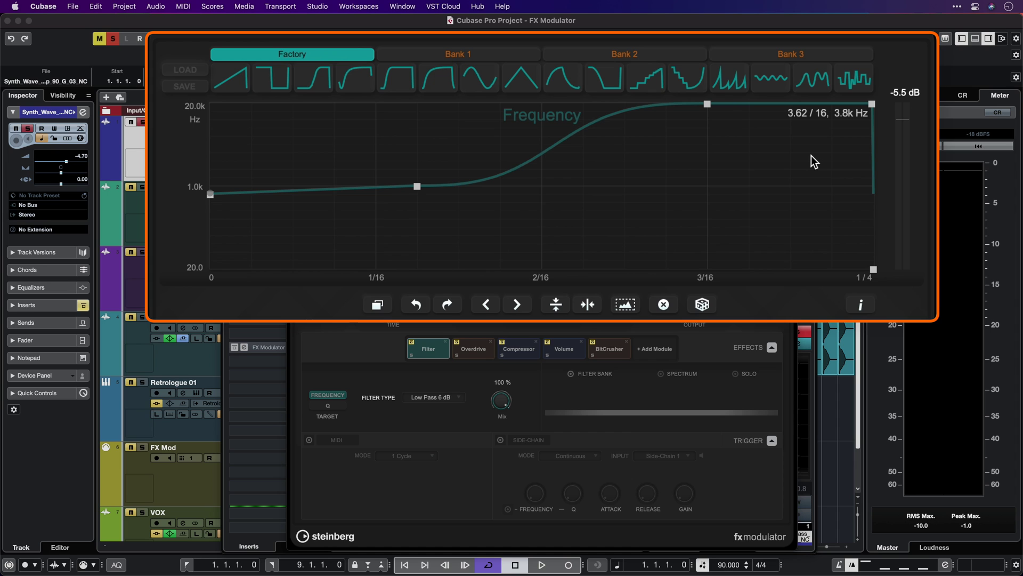
# - Try the factory ramp, S-curve and sine shapes on the frequency curve
pyautogui.click(240, 80)
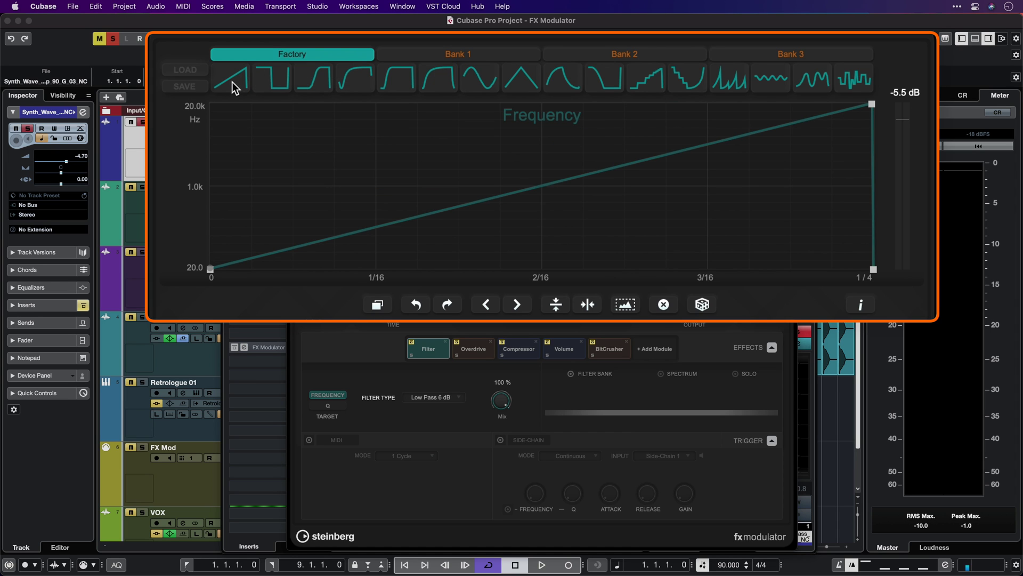
pyautogui.click(270, 80)
pyautogui.click(359, 83)
pyautogui.click(327, 82)
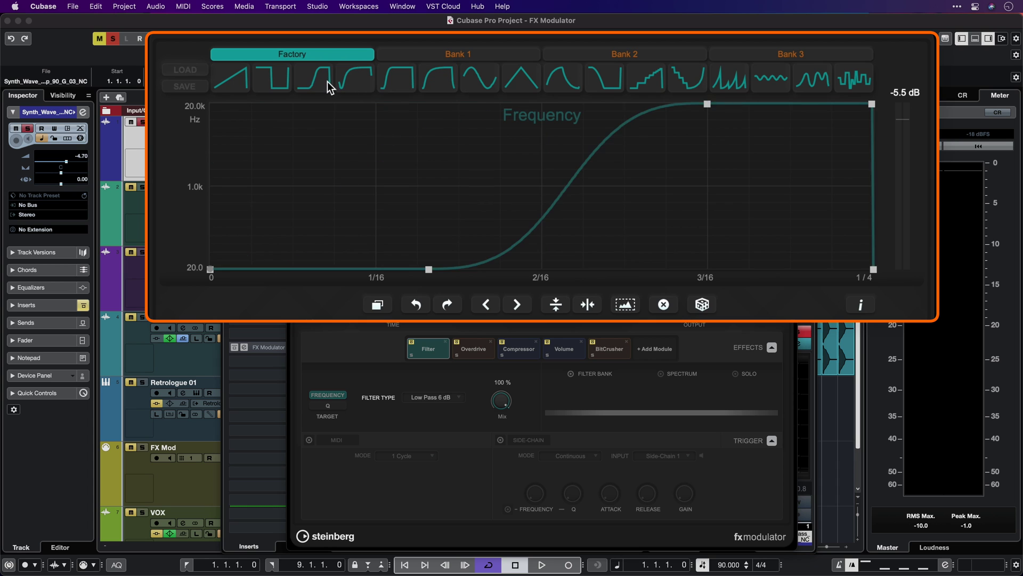
pyautogui.click(393, 86)
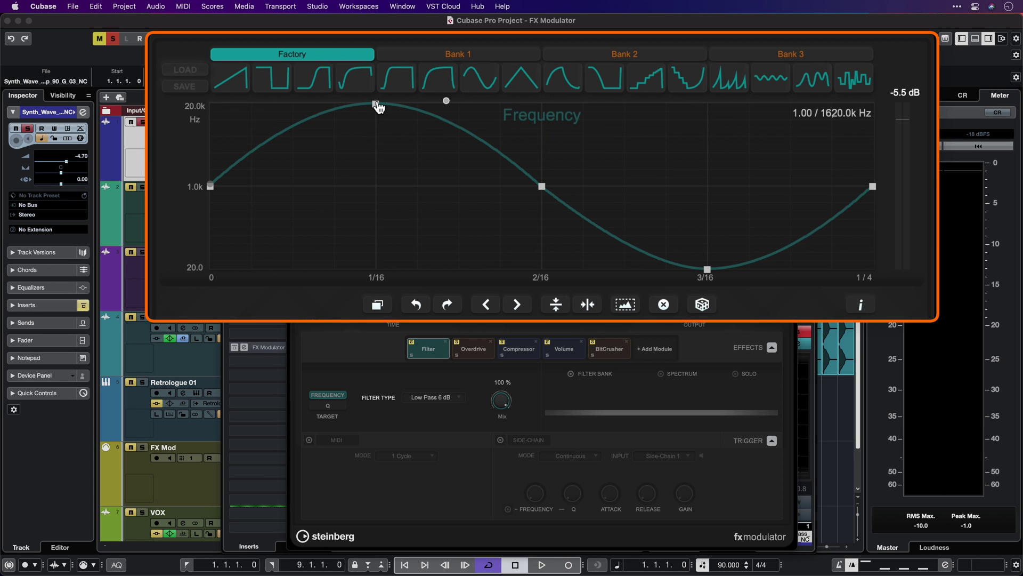
# - Hand-edit the curve nodes, lowering the first peak to about 1 kHz and adding humps
pyautogui.moveTo(378, 109); pyautogui.dragTo(358, 194)
pyautogui.moveTo(429, 189); pyautogui.dragTo(434, 108)
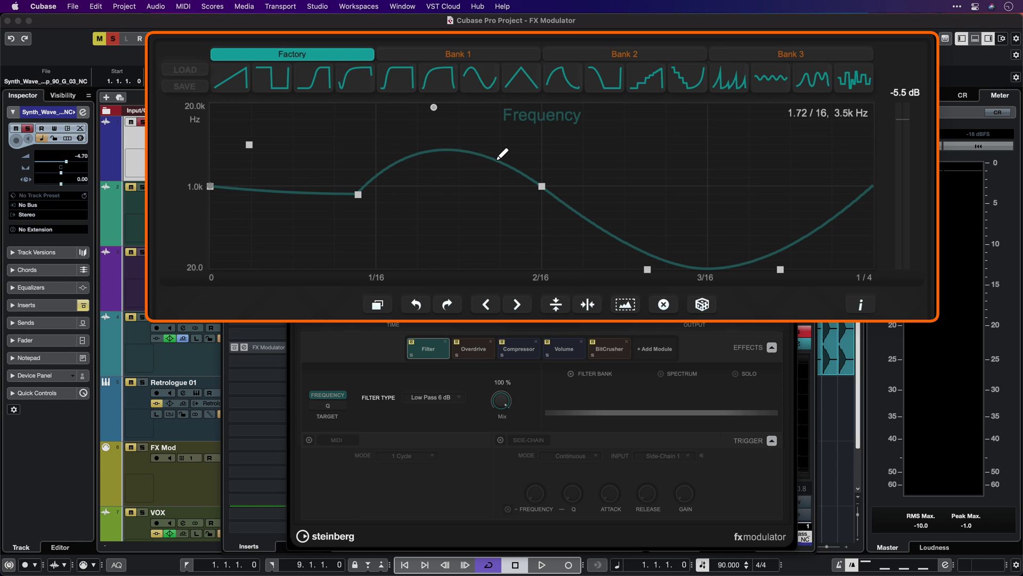
pyautogui.moveTo(496, 159); pyautogui.dragTo(486, 235)
pyautogui.moveTo(542, 186); pyautogui.dragTo(583, 104)
pyautogui.moveTo(687, 186); pyautogui.dragTo(522, 257)
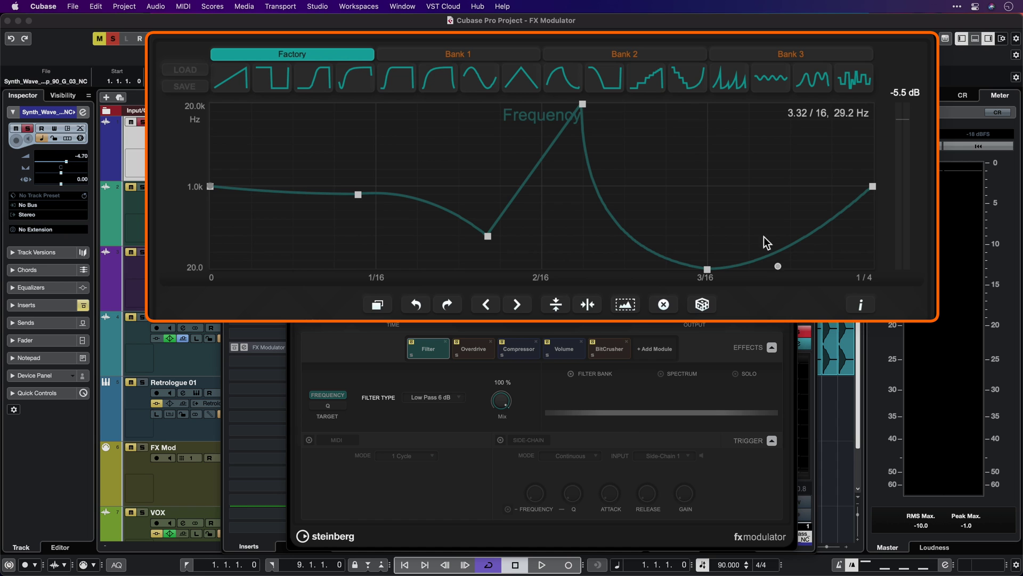
pyautogui.moveTo(783, 272); pyautogui.dragTo(781, 218)
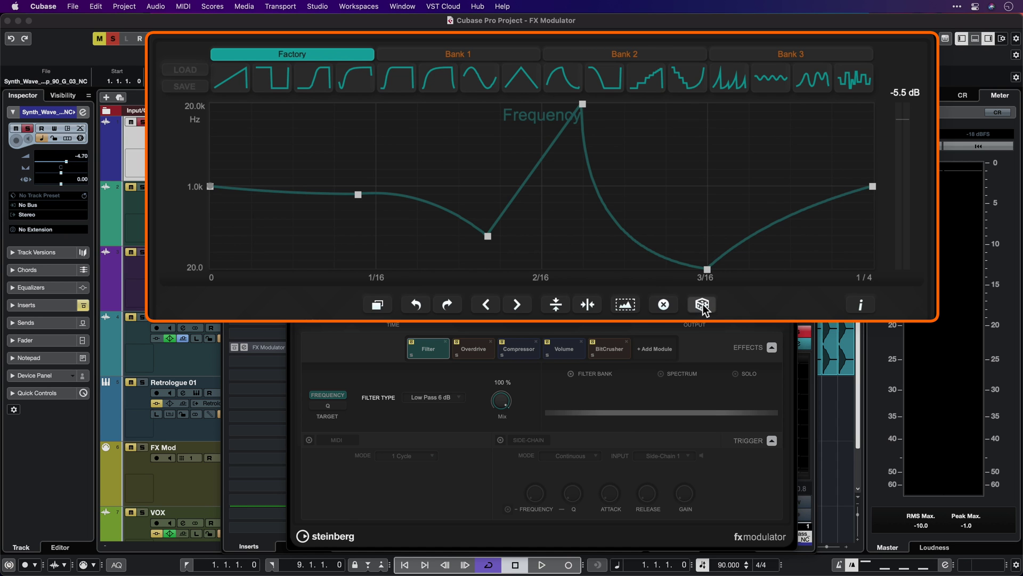
# - Generate three random modulation curves with the dice button
pyautogui.click(703, 304)
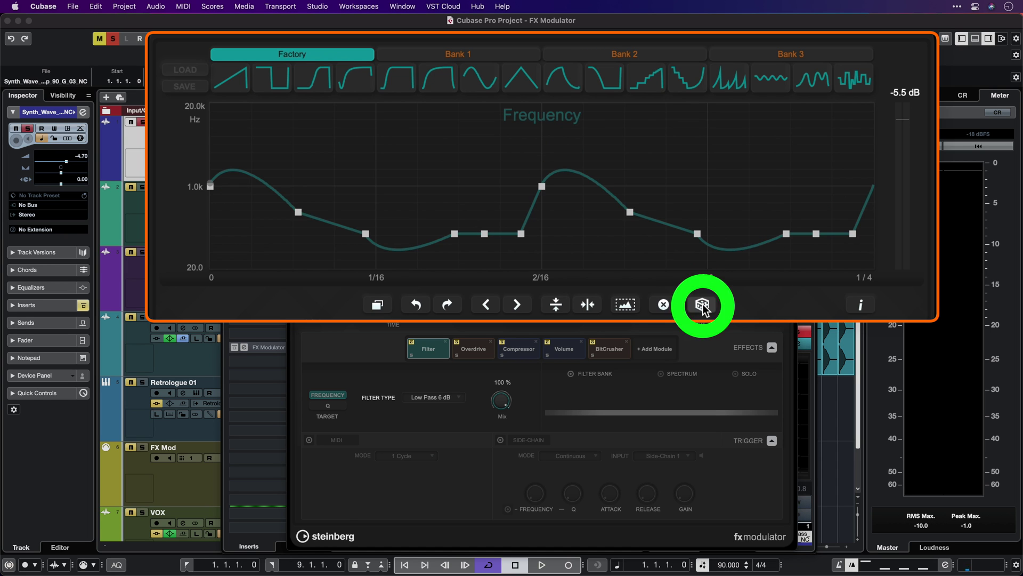
pyautogui.click(702, 304)
pyautogui.click(702, 304)
# - Shift, flip and reverse the curve, then undo back to the smooth rising S-curve
pyautogui.click(486, 305)
pyautogui.click(516, 304)
pyautogui.click(516, 305)
pyautogui.click(516, 304)
pyautogui.click(516, 305)
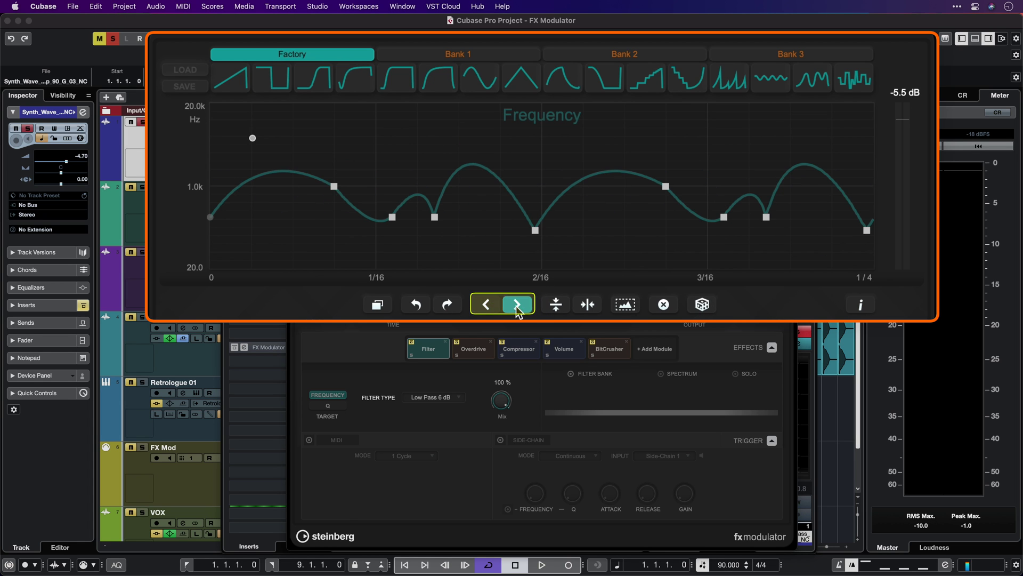
pyautogui.click(557, 304)
pyautogui.click(586, 305)
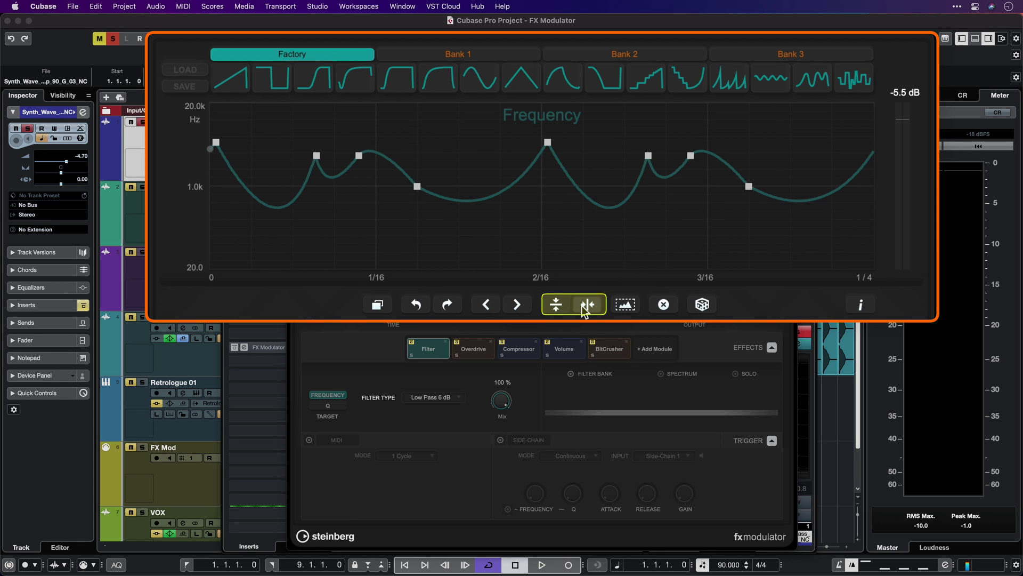
pyautogui.click(416, 304)
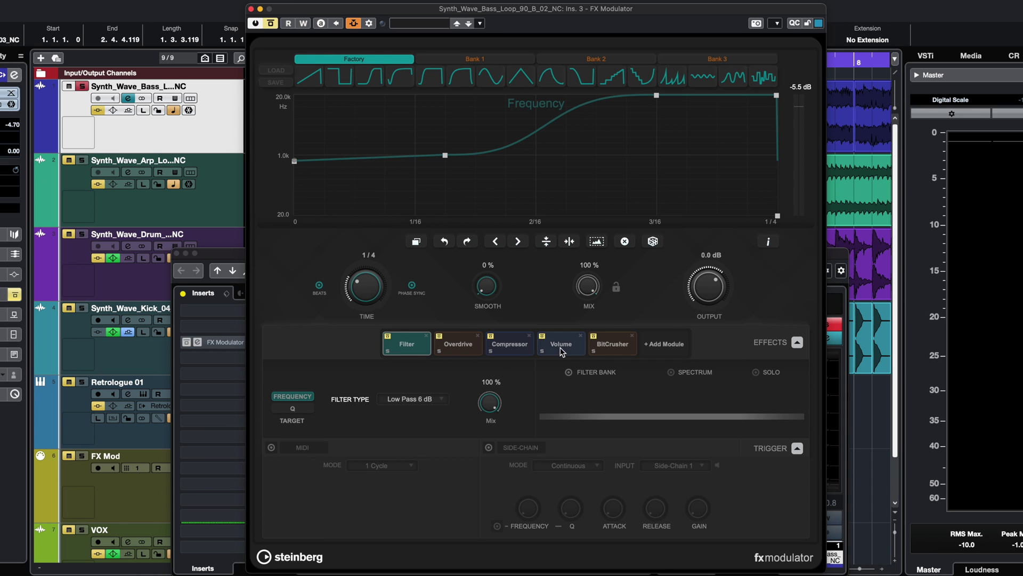
pyautogui.click(644, 347)
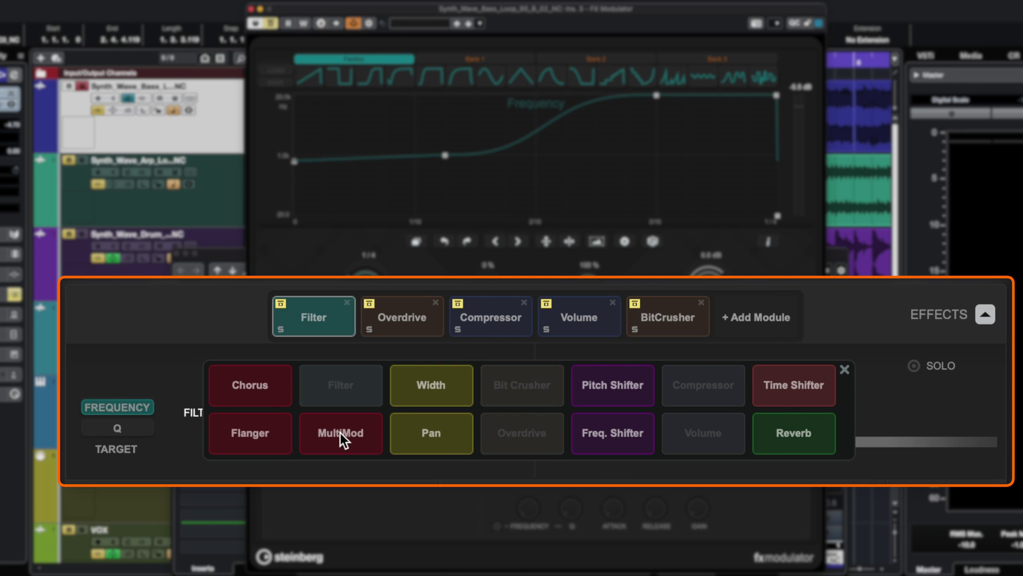
pyautogui.click(409, 345)
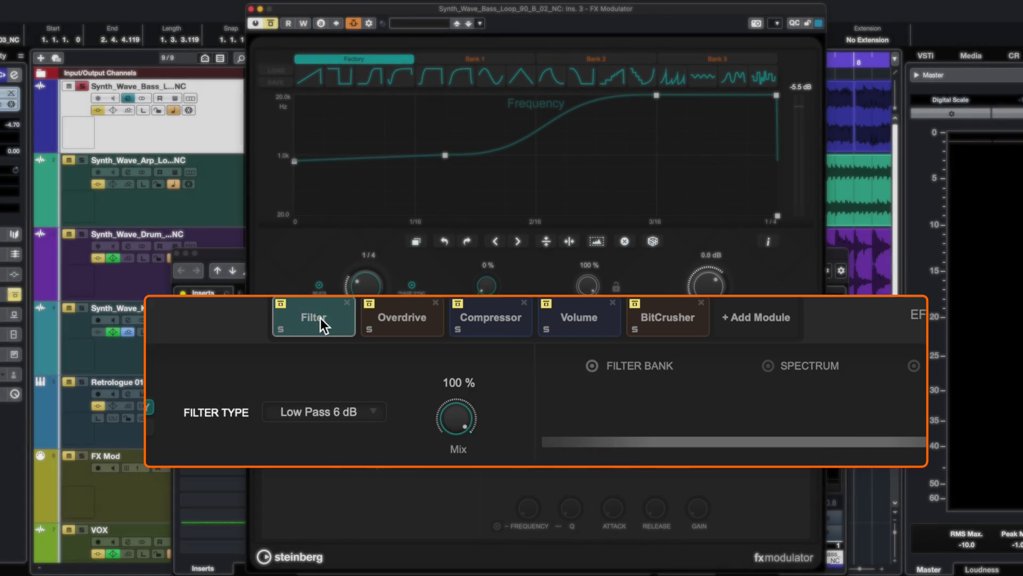
pyautogui.click(453, 347)
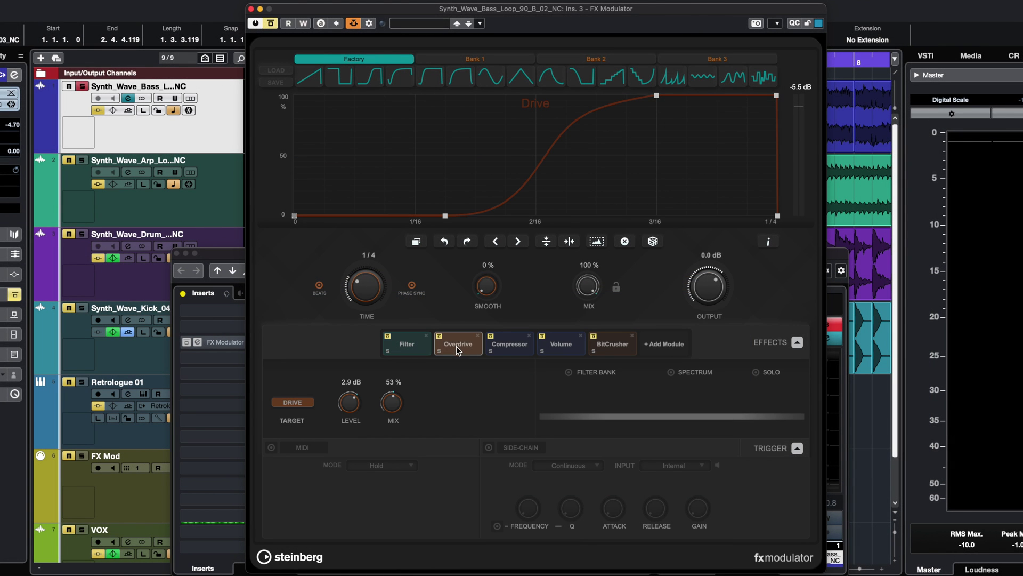
pyautogui.click(507, 348)
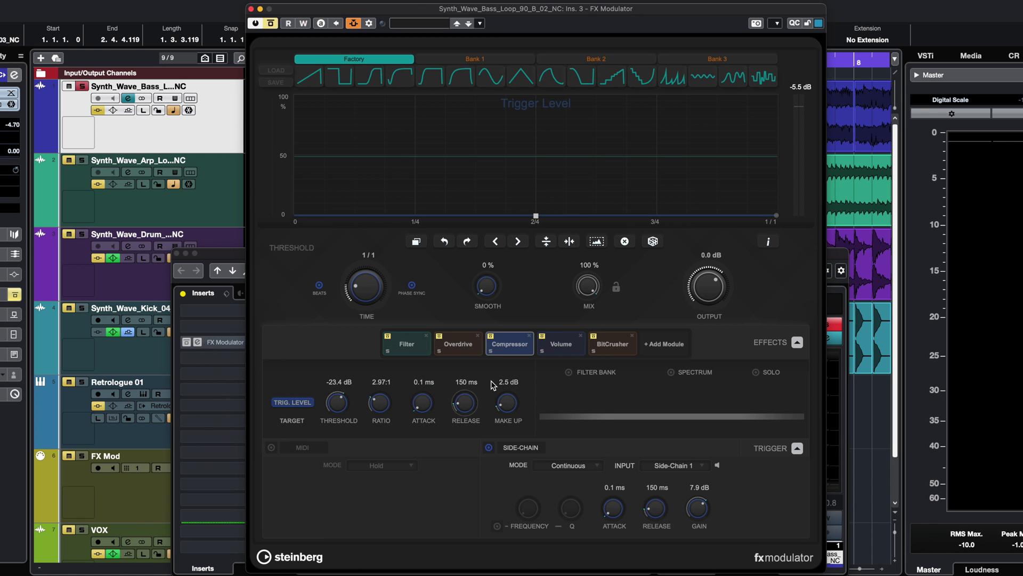
pyautogui.click(555, 346)
pyautogui.click(612, 346)
pyautogui.click(405, 347)
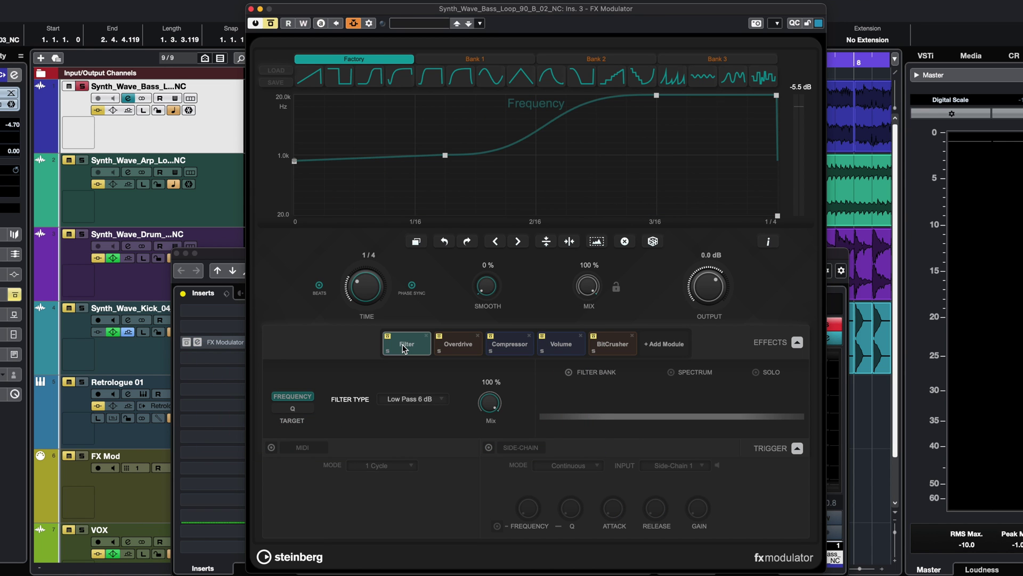
pyautogui.click(304, 409)
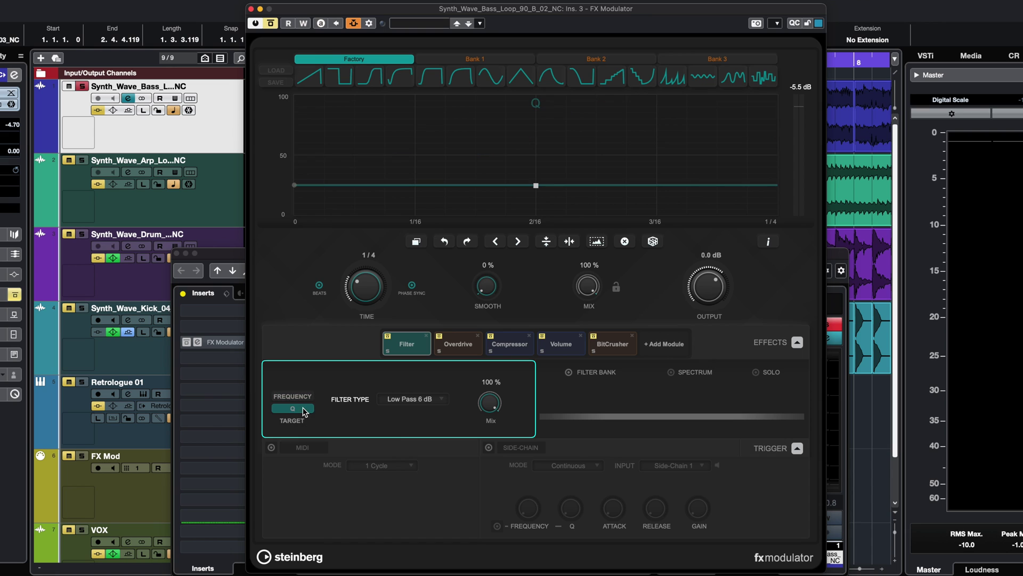
pyautogui.click(303, 397)
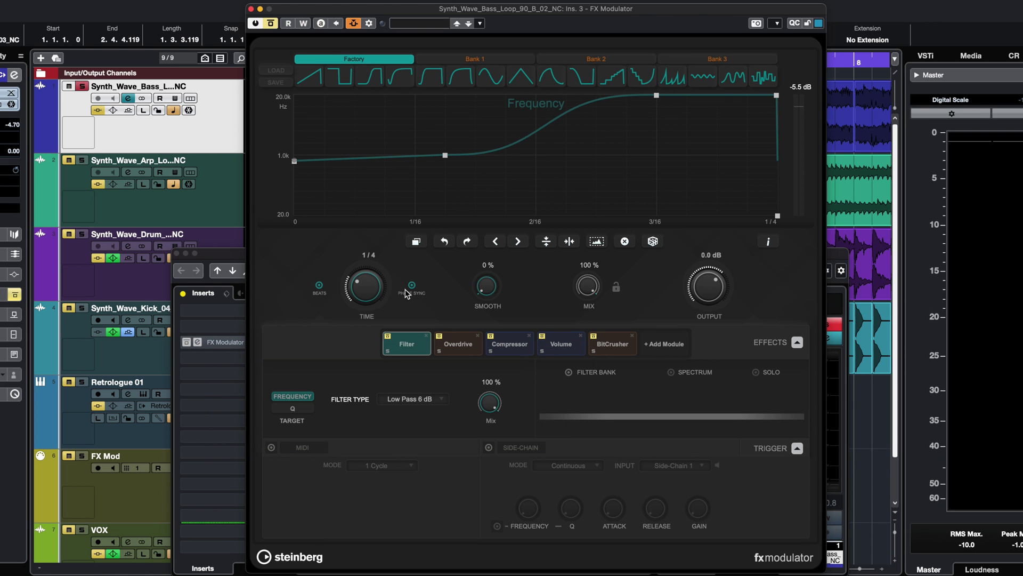
pyautogui.click(458, 344)
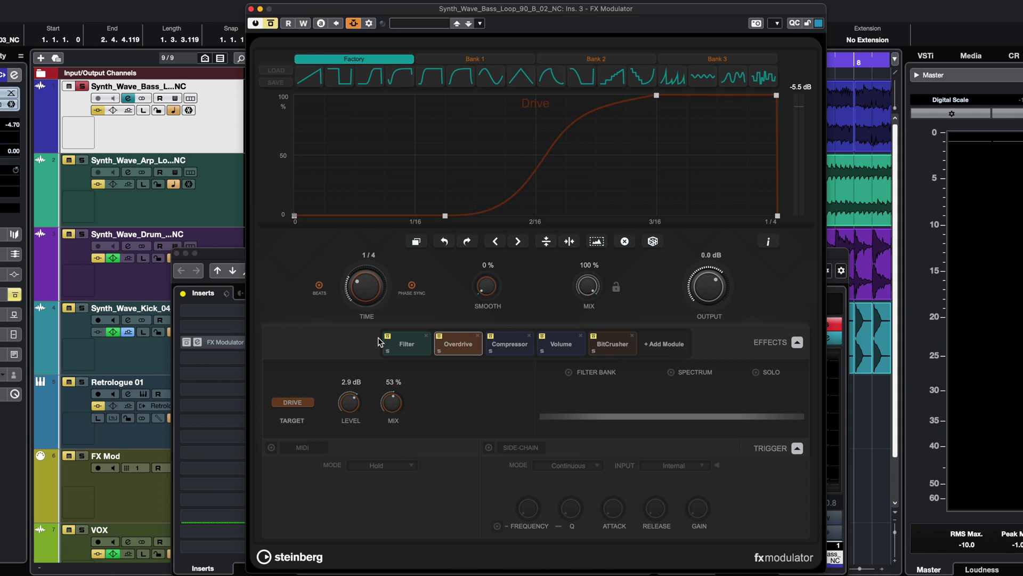
pyautogui.click(395, 352)
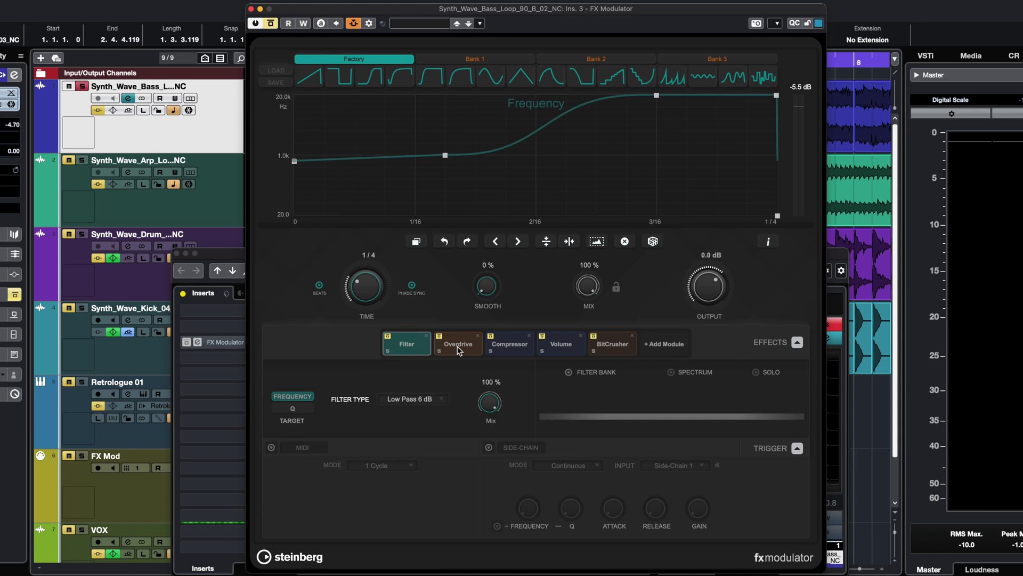
pyautogui.click(458, 349)
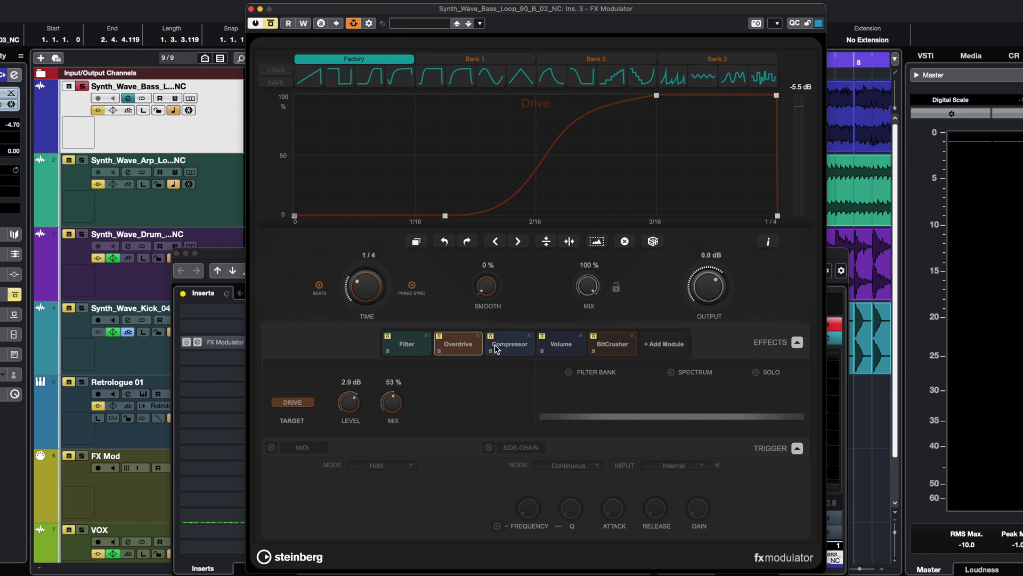
pyautogui.click(493, 352)
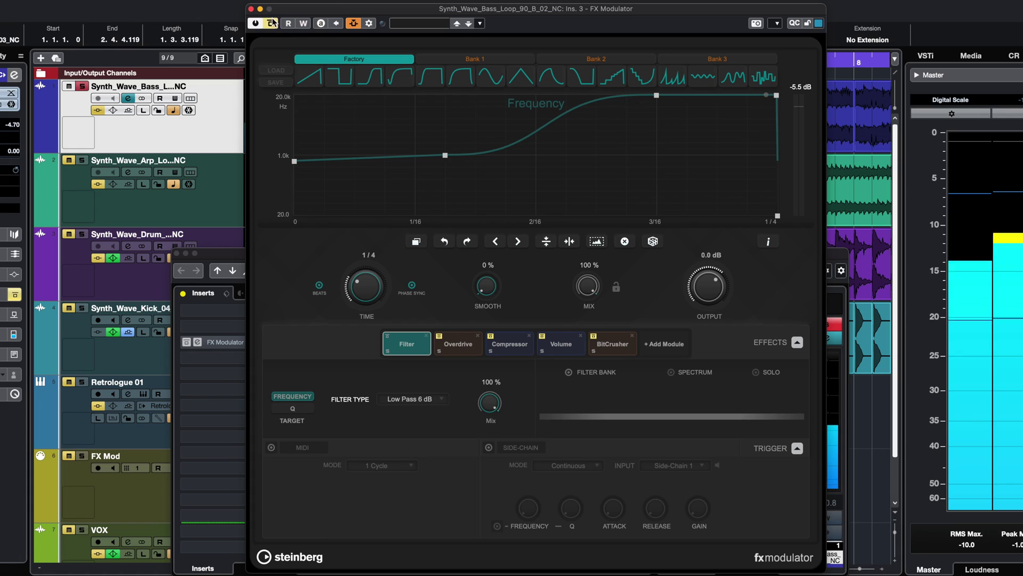
# - Un-bypass FX Modulator and pull the Filter frequency curve's start down to 20 Hz
pyautogui.click(272, 23)
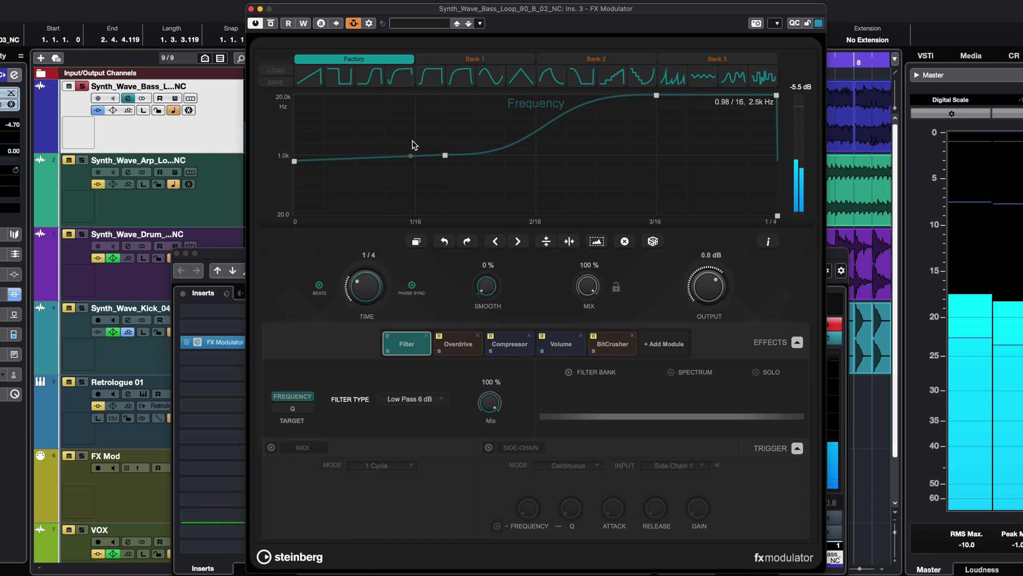
pyautogui.moveTo(449, 158)
pyautogui.moveTo(448, 160)
pyautogui.mouseDown()
pyautogui.moveTo(450, 193)
pyautogui.moveTo(449, 155)
pyautogui.mouseUp()
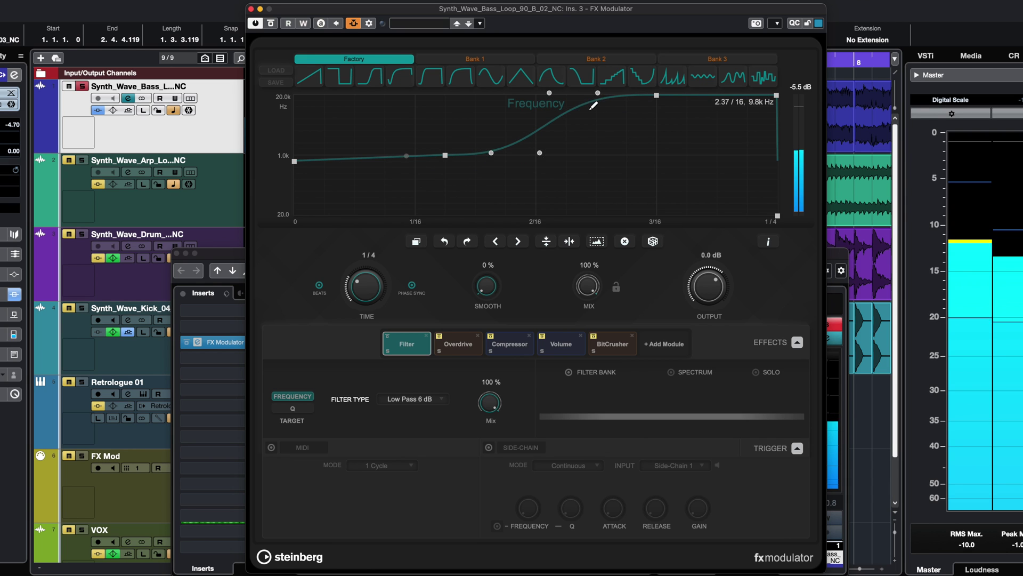
pyautogui.moveTo(294, 161)
pyautogui.mouseDown()
pyautogui.moveTo(302, 224)
pyautogui.moveTo(296, 156)
pyautogui.mouseUp()
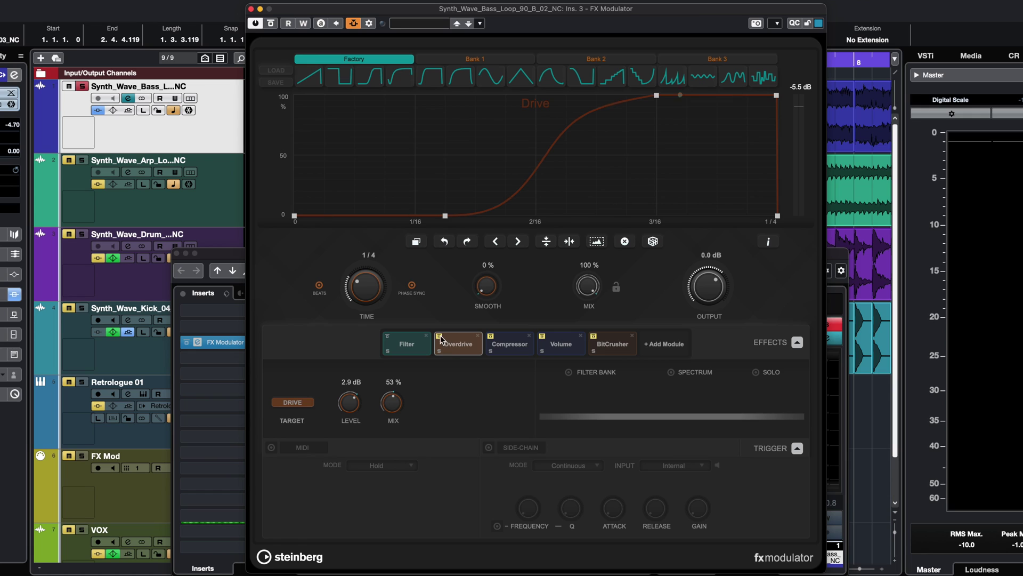
# - Show the Overdrive module's Drive curve and restart playback to hear it
pyautogui.click(441, 339)
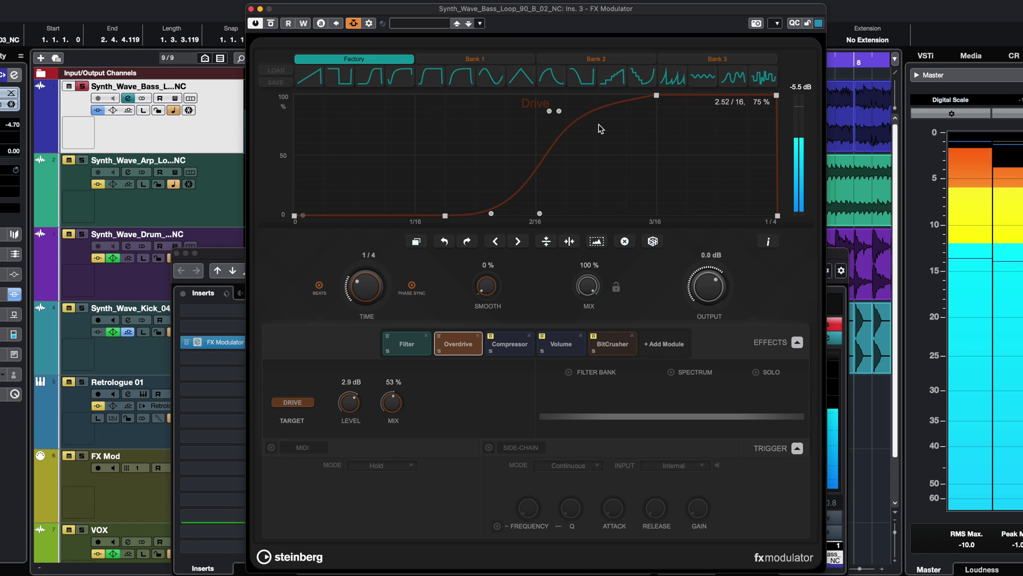
pyautogui.press('space')
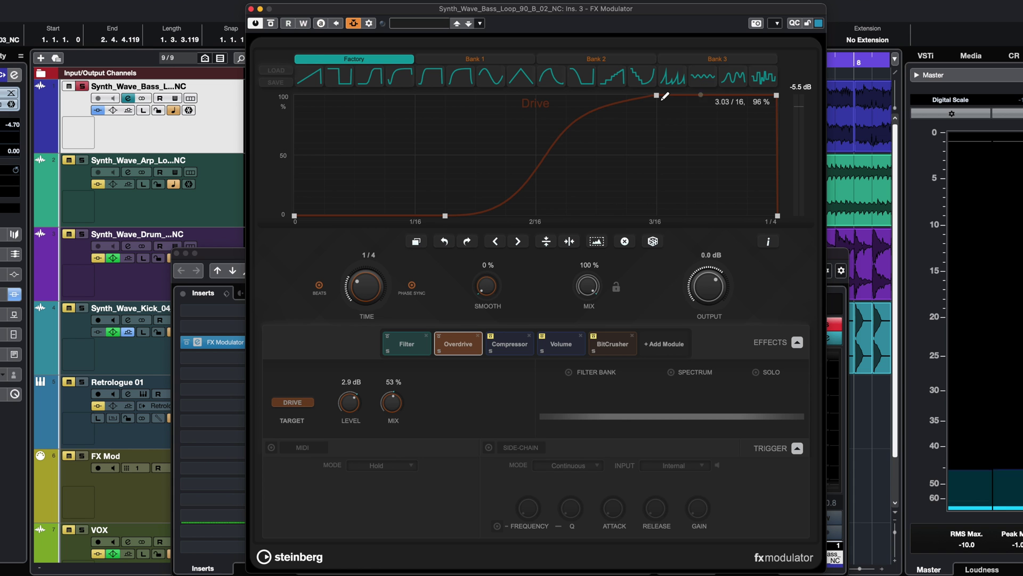
pyautogui.press('space')
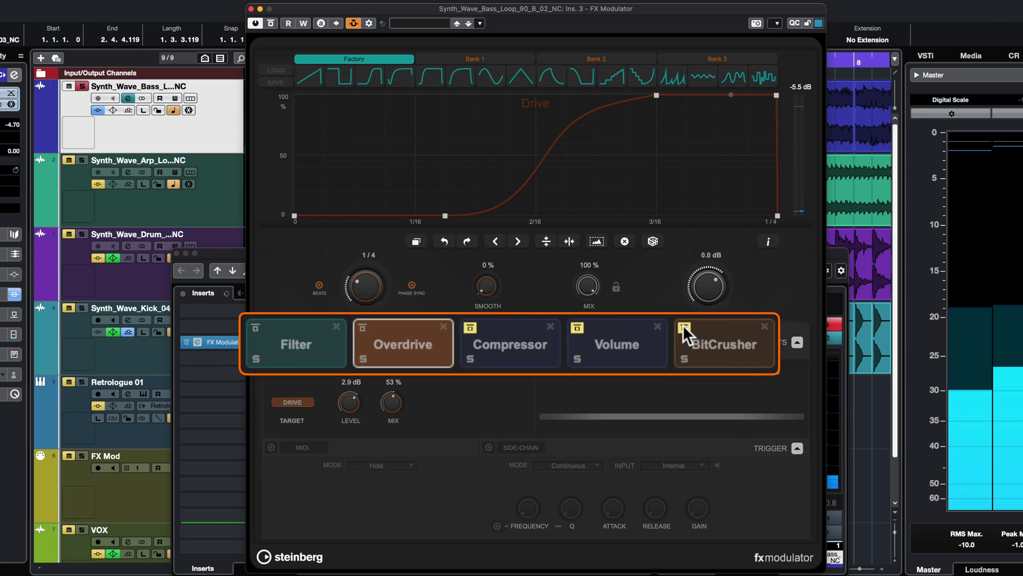
# - Show the BitCrusher Sample Div. curve and change its modulation time from 1/1 to 1/4
pyautogui.click(695, 345)
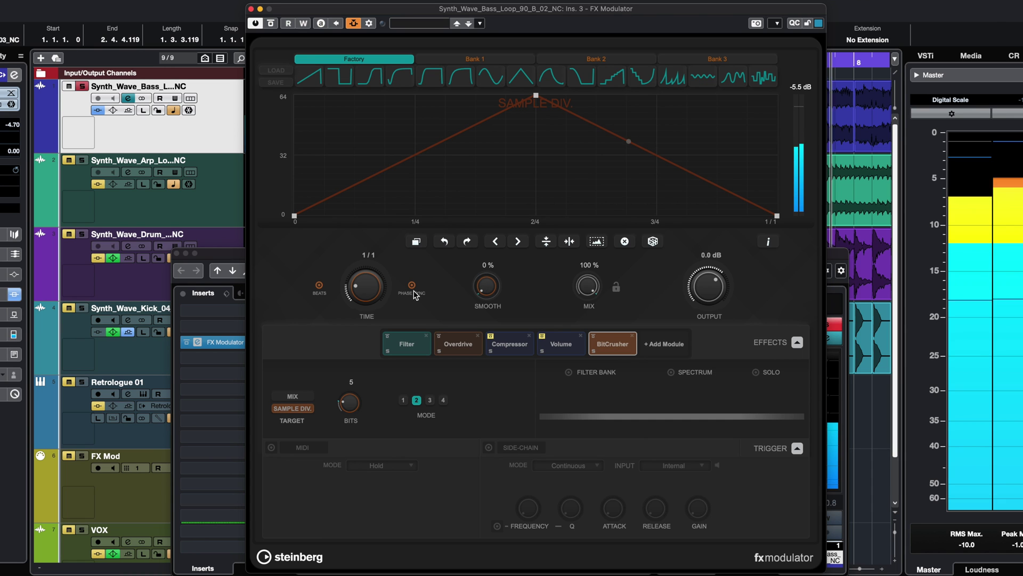
pyautogui.press('space')
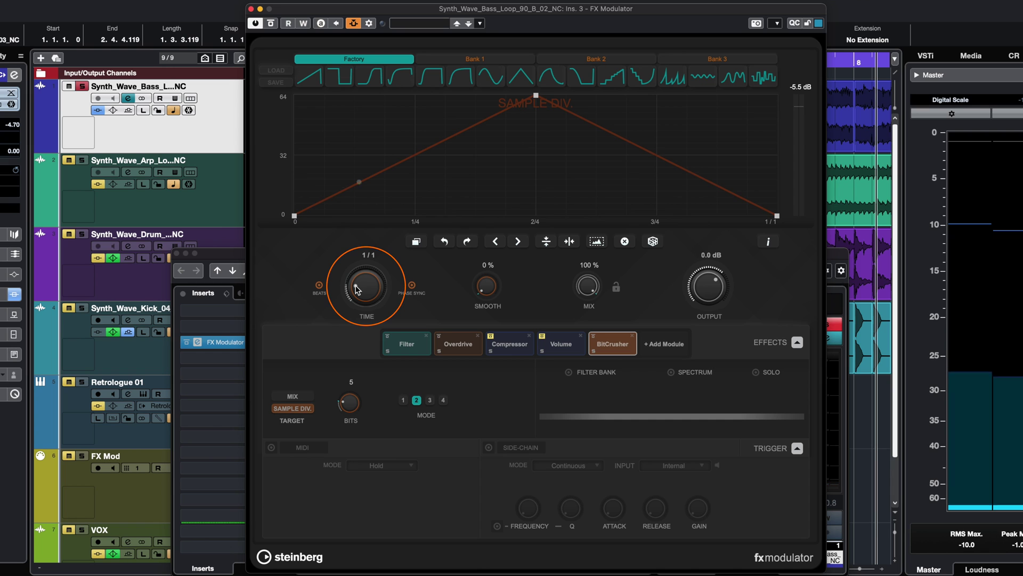
pyautogui.scroll(-1, 357, 287)
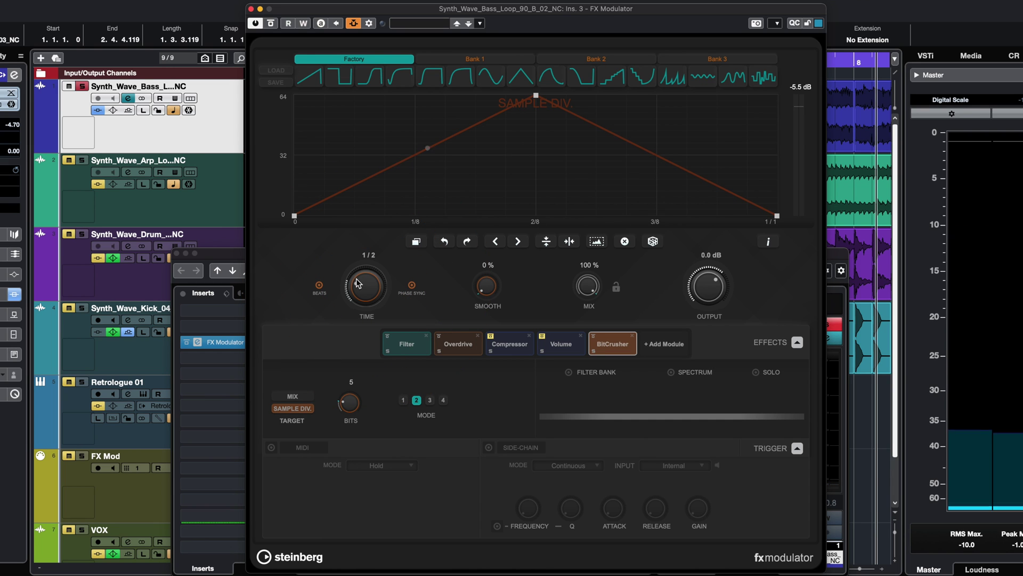
pyautogui.press('space')
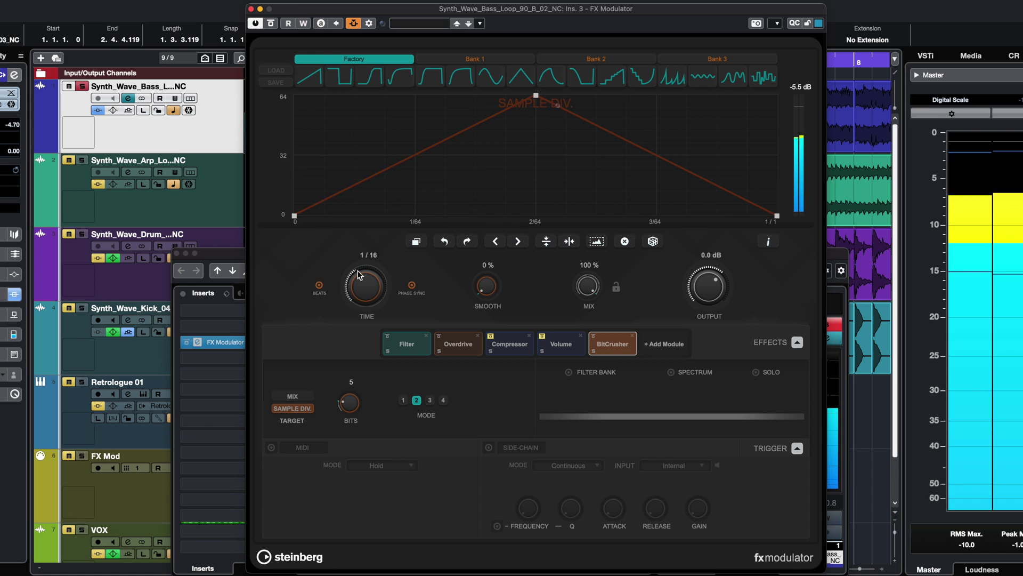
pyautogui.moveTo(361, 278); pyautogui.dragTo(361, 291)
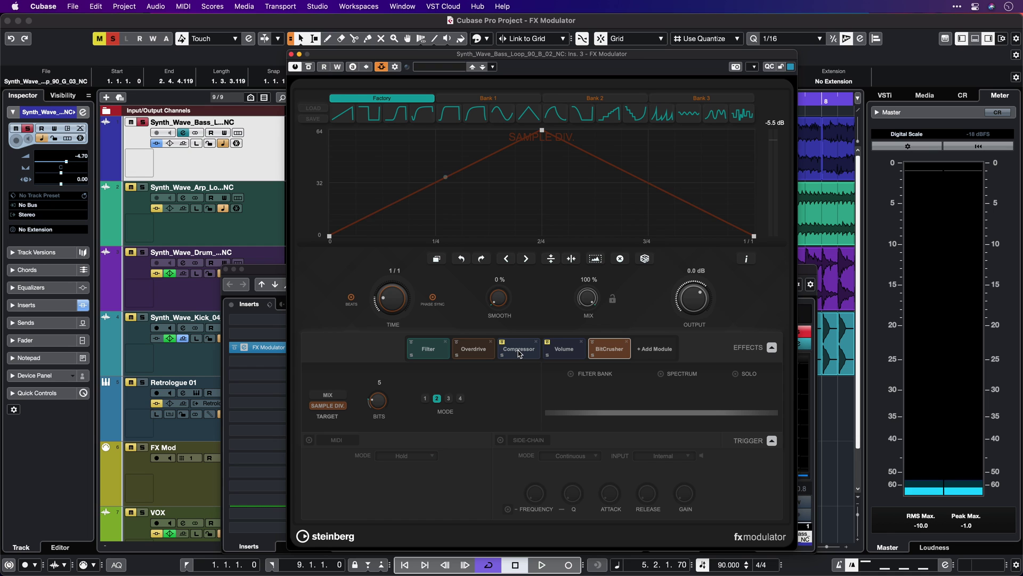
pyautogui.click(519, 353)
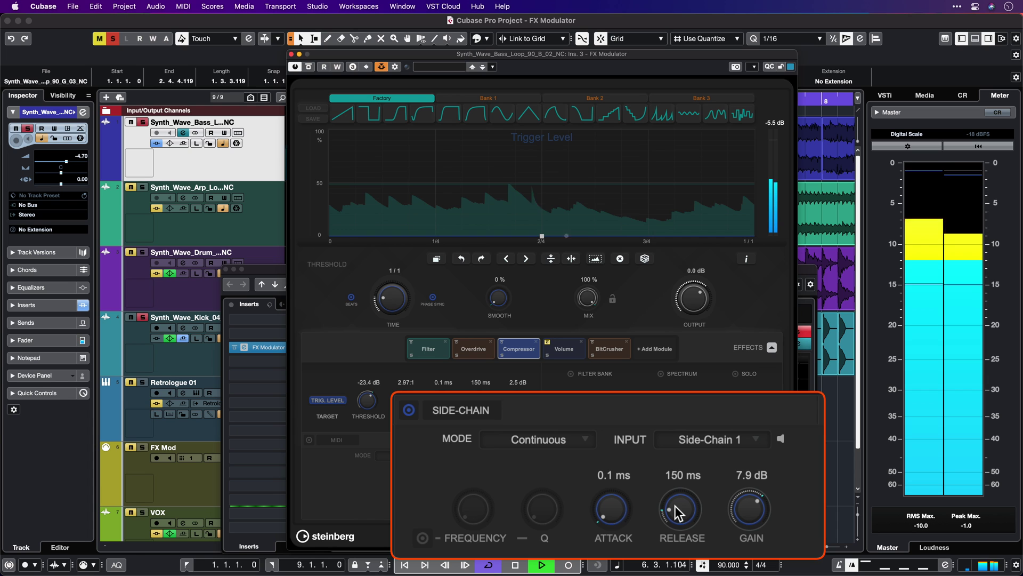
# - Set the Compressor side-chain attack to 0.1 ms and release to 150 ms
pyautogui.moveTo(622, 504); pyautogui.dragTo(689, 441)
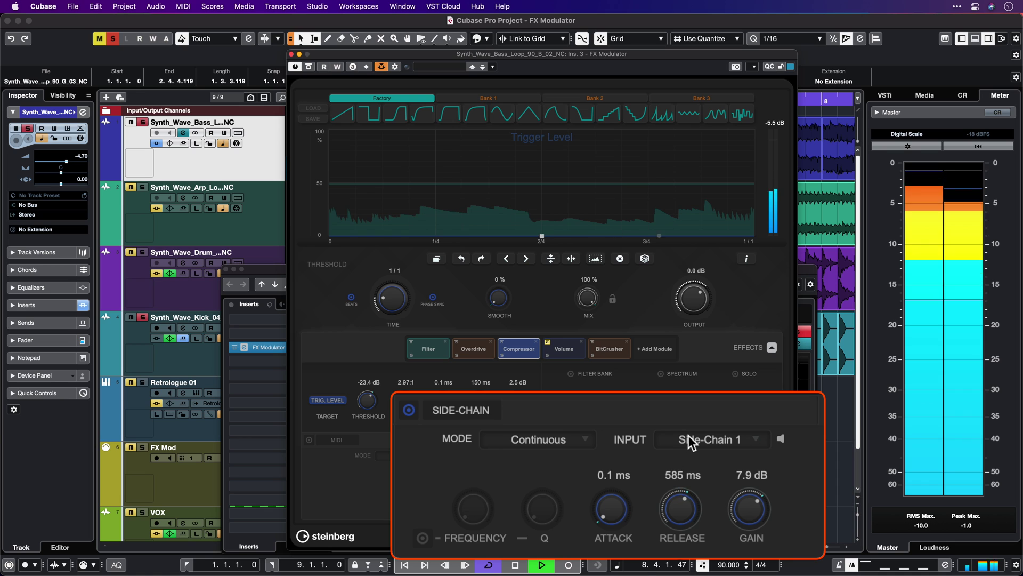
pyautogui.moveTo(680, 488)
pyautogui.mouseDown()
pyautogui.moveTo(676, 524)
pyautogui.moveTo(680, 507)
pyautogui.mouseUp()
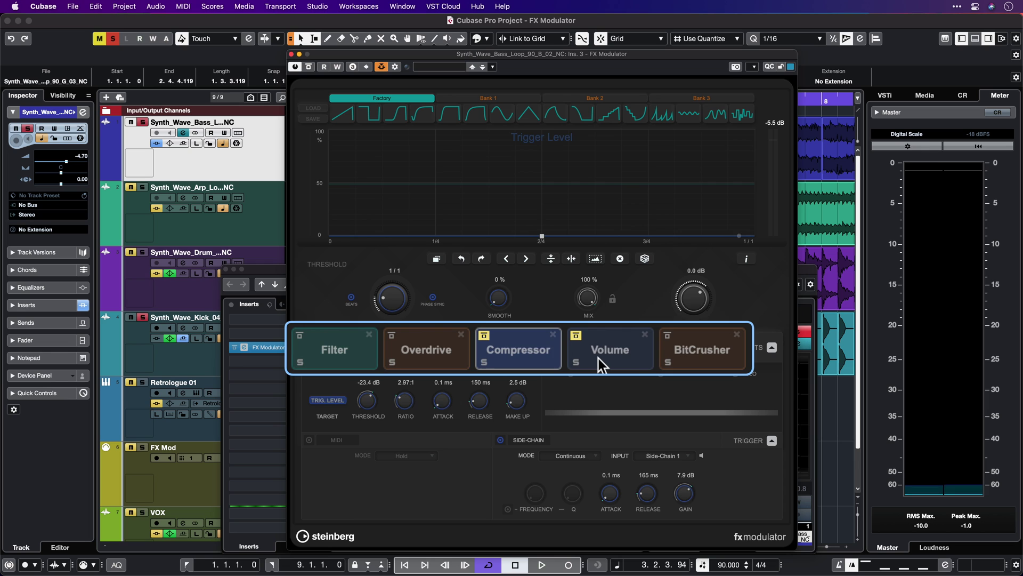
# - Select the Volume module to display its Level curve and Level and Mix settings
pyautogui.click(599, 358)
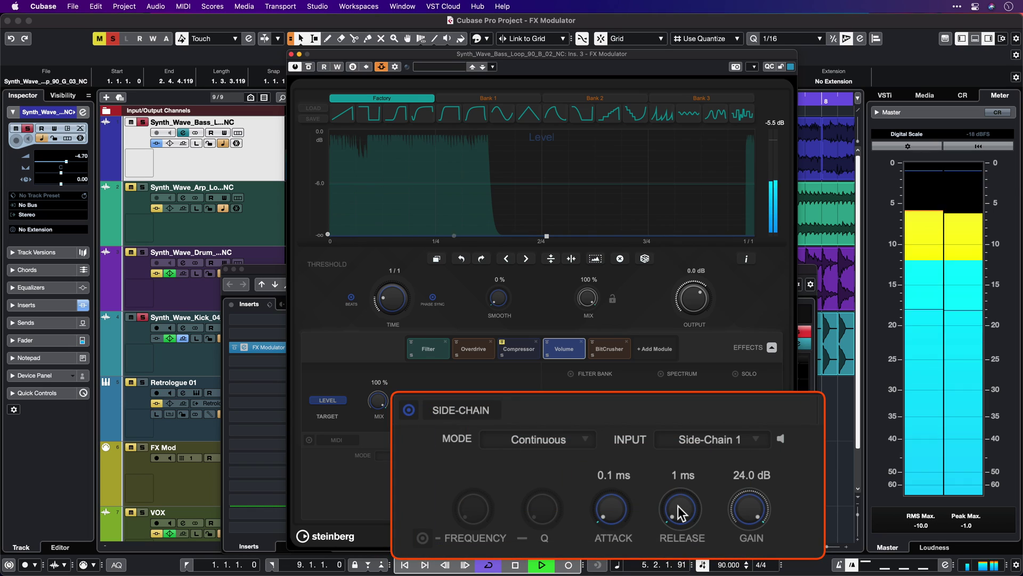
# - Lengthen the Volume module's side-chain trigger release to 126 ms
pyautogui.moveTo(678, 506); pyautogui.dragTo(678, 480)
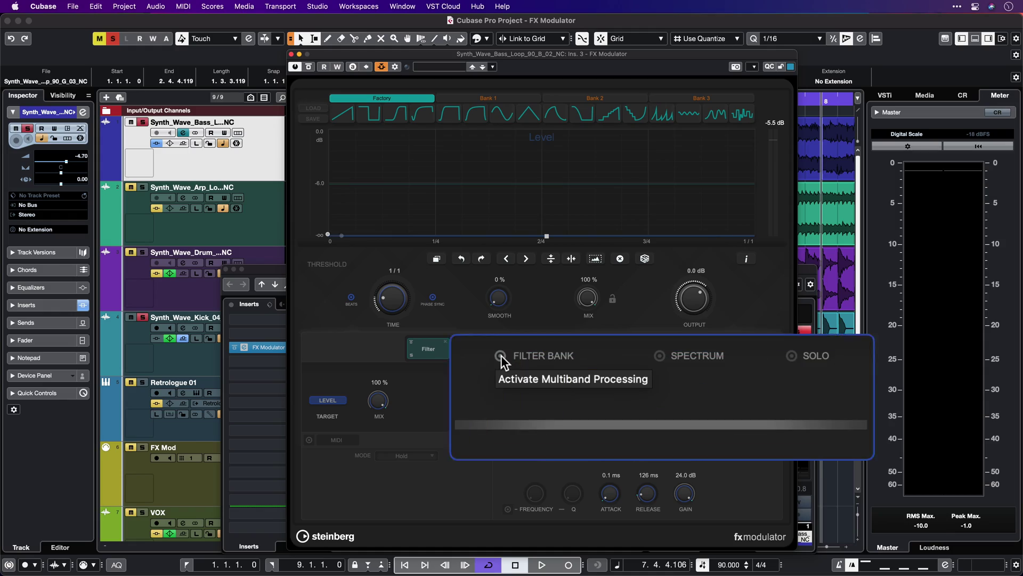
pyautogui.click(501, 355)
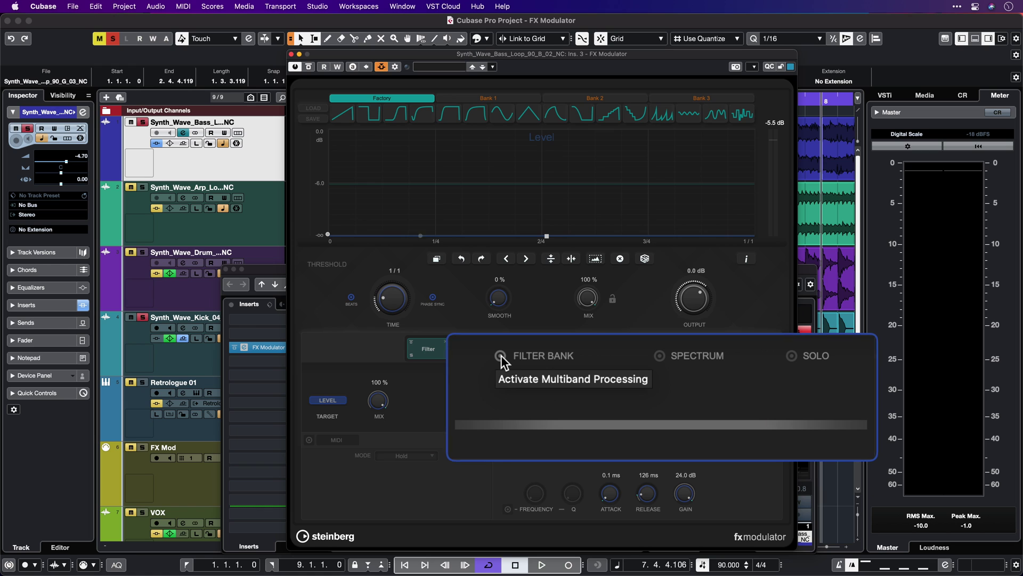
# - Enable the Filter Bank, limit the band to 216 Hz–1.09 kHz, and set release to 11 ms
pyautogui.click(501, 355)
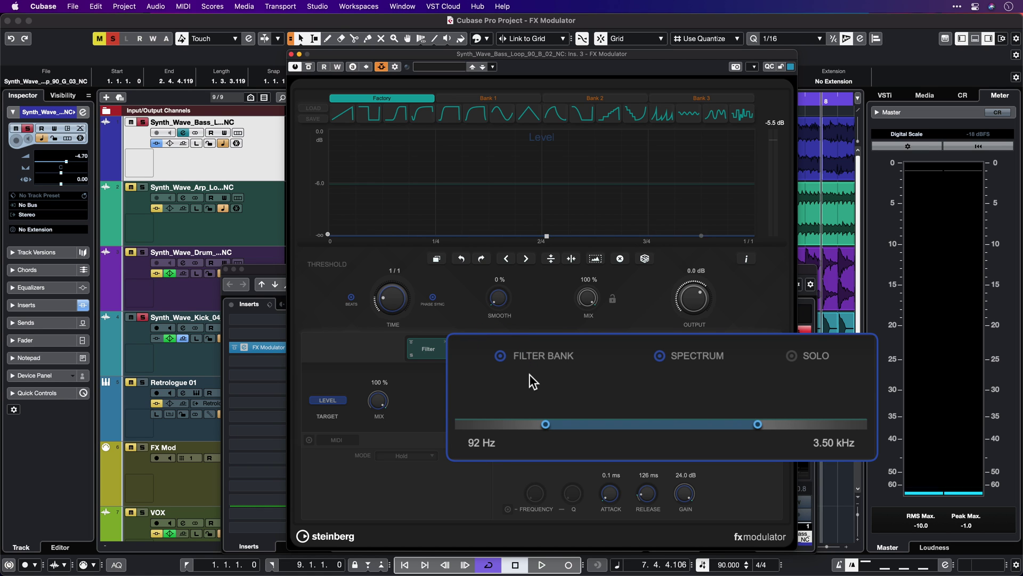
pyautogui.click(539, 425)
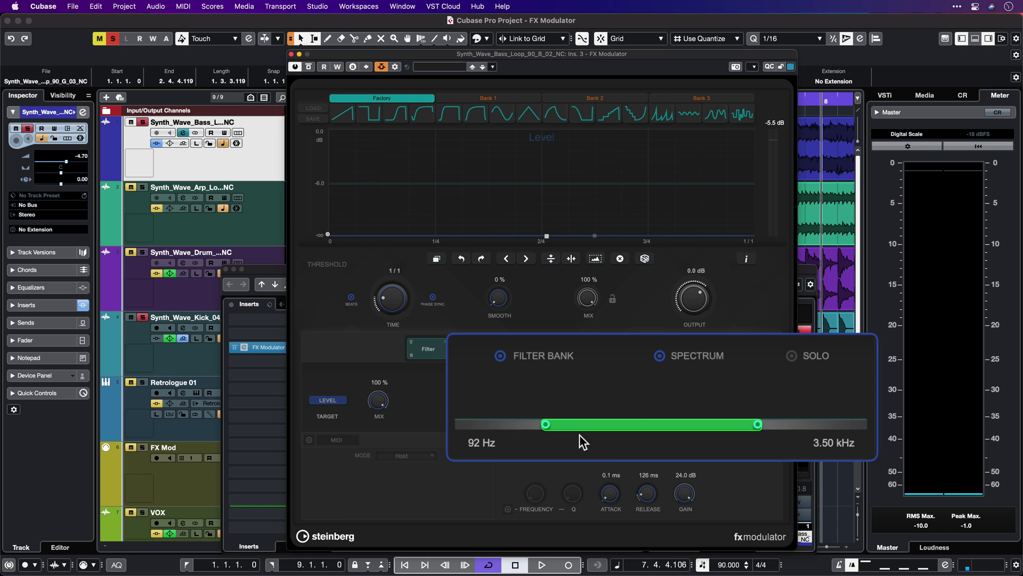
pyautogui.press('space')
pyautogui.moveTo(580, 439); pyautogui.dragTo(682, 421)
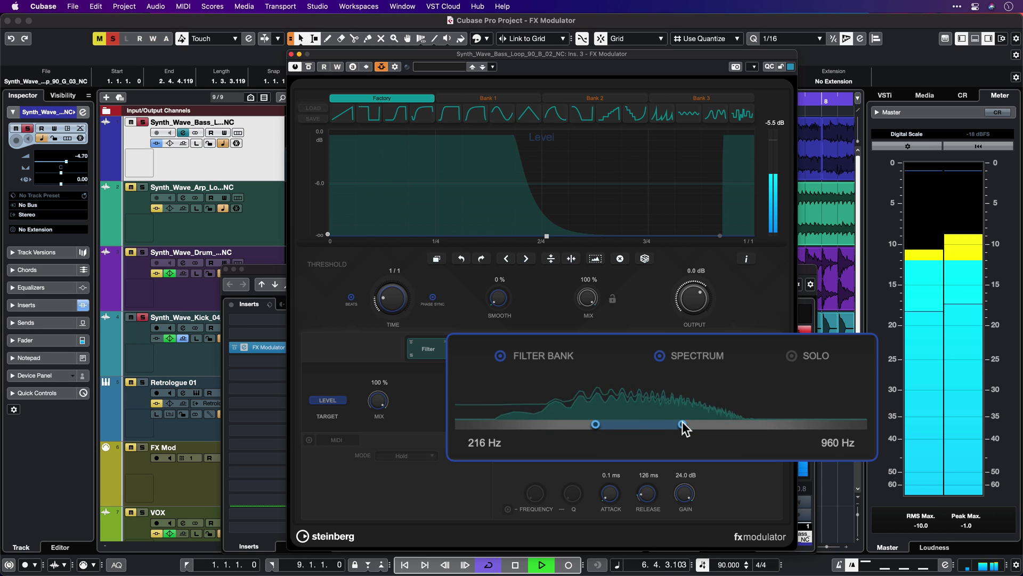
pyautogui.click(793, 357)
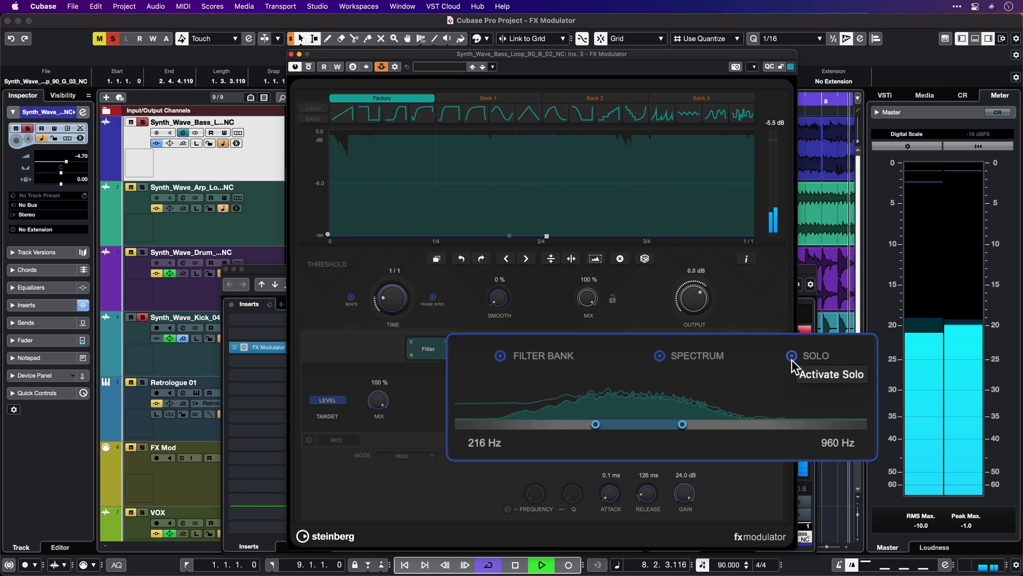
pyautogui.moveTo(655, 493); pyautogui.dragTo(655, 527)
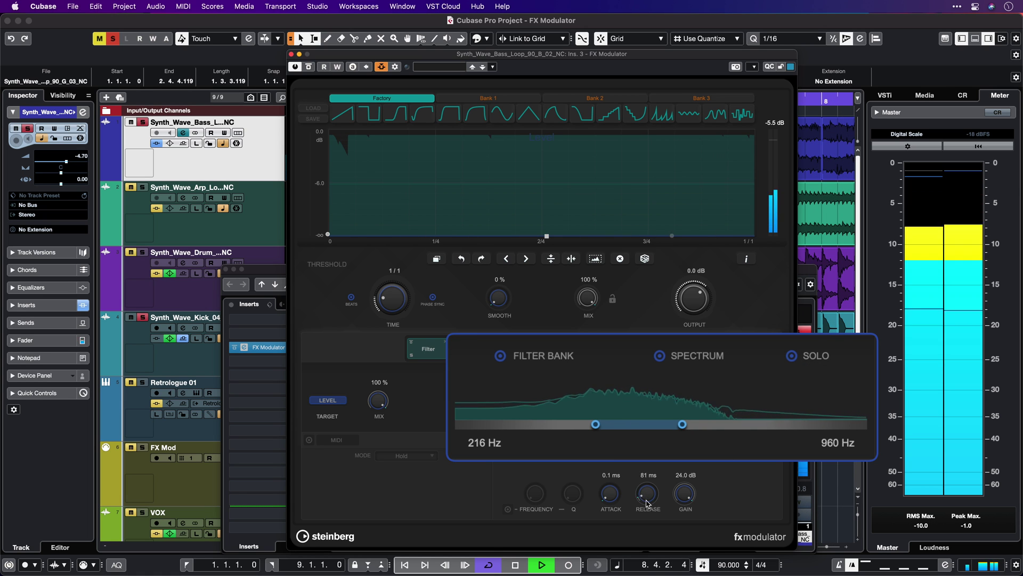
pyautogui.click(792, 357)
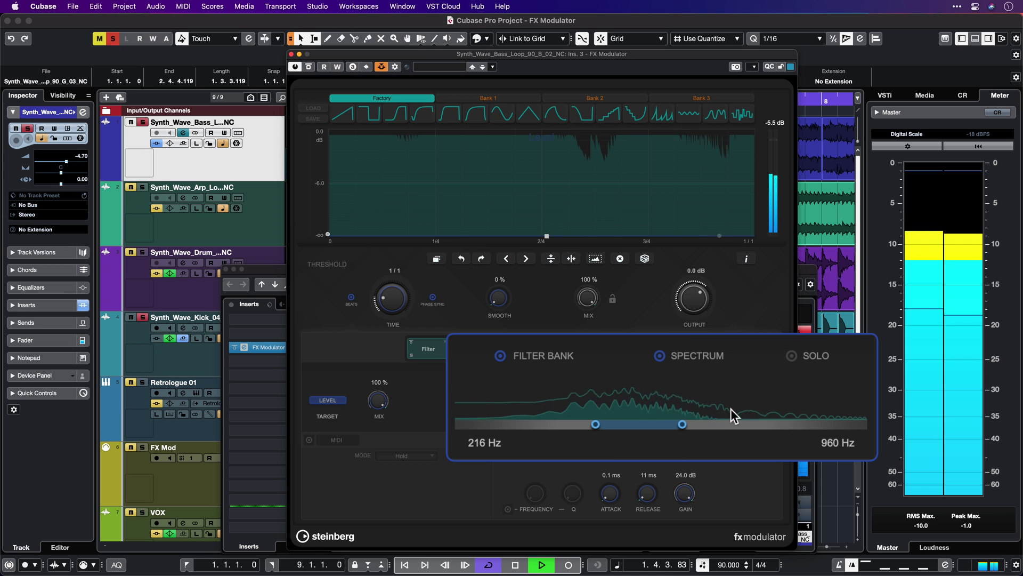
pyautogui.moveTo(682, 426); pyautogui.dragTo(684, 427)
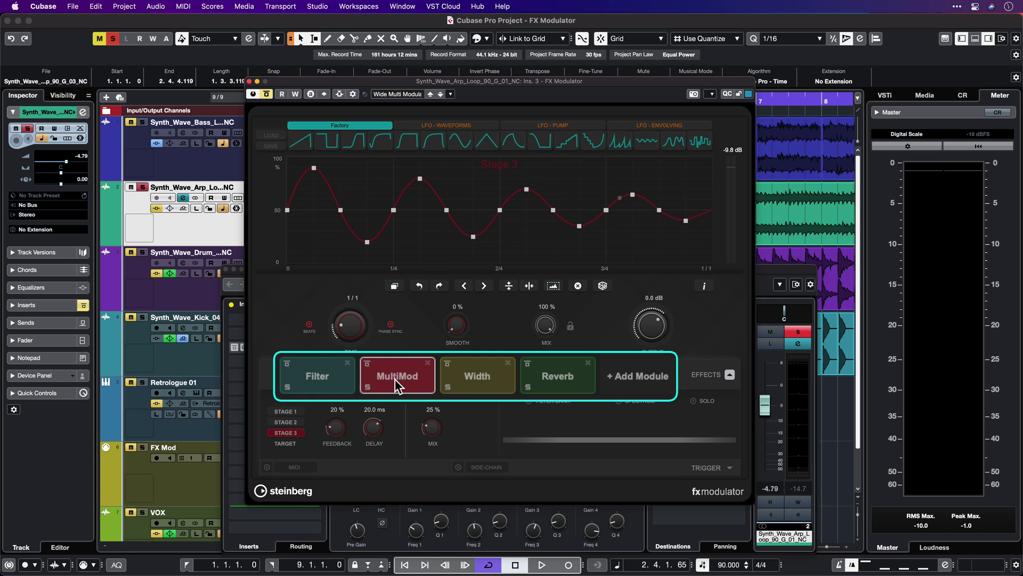
# - Play the arp loop while viewing its Width, Reverb, MultiMod and Filter module settings
pyautogui.click(469, 375)
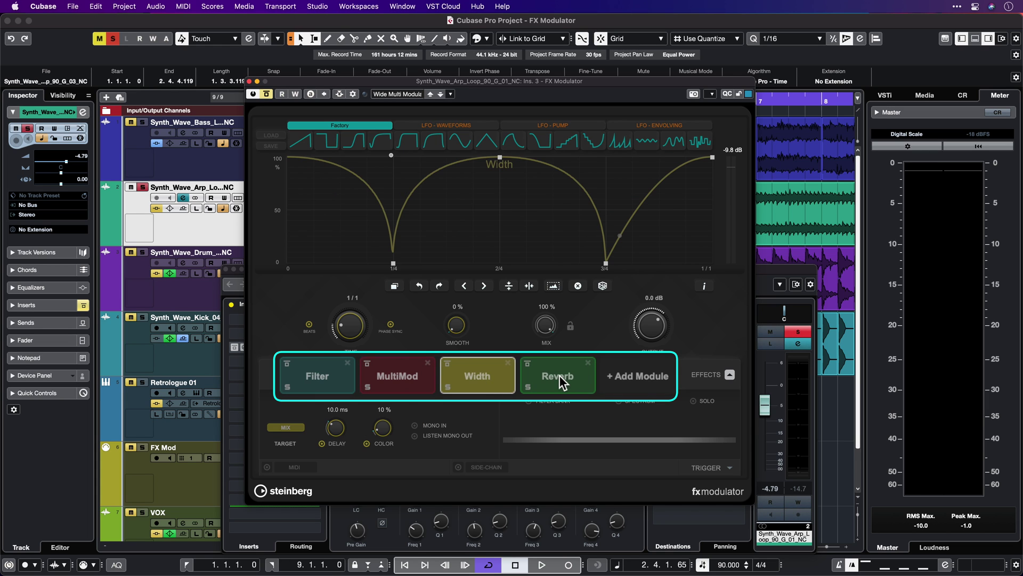
pyautogui.click(560, 375)
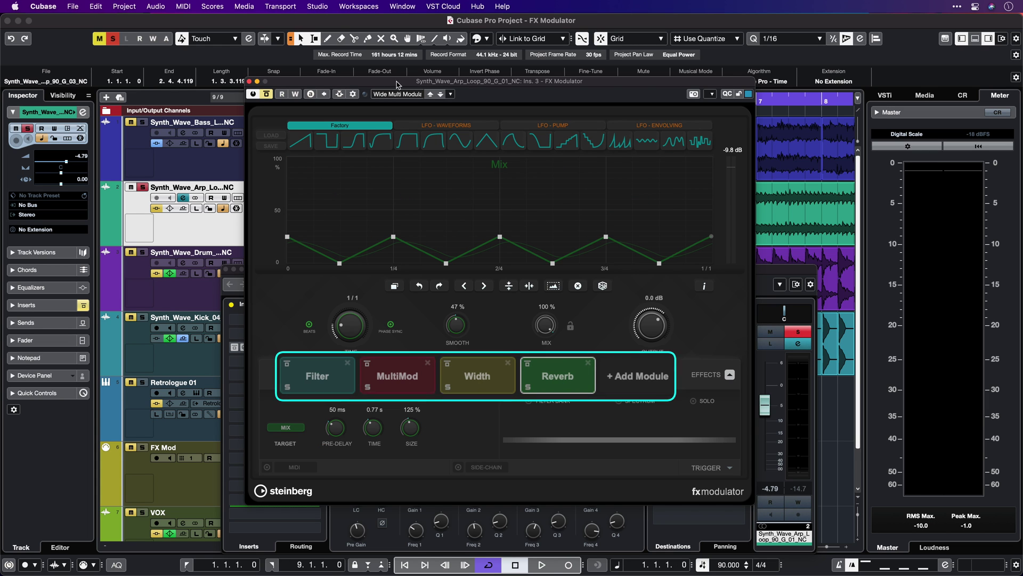
pyautogui.press('space')
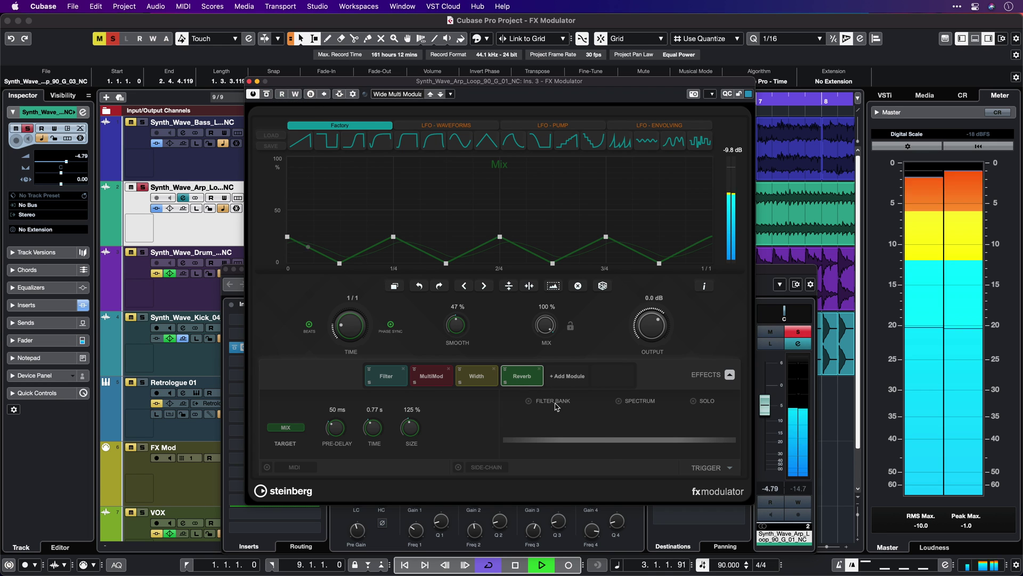
pyautogui.click(464, 380)
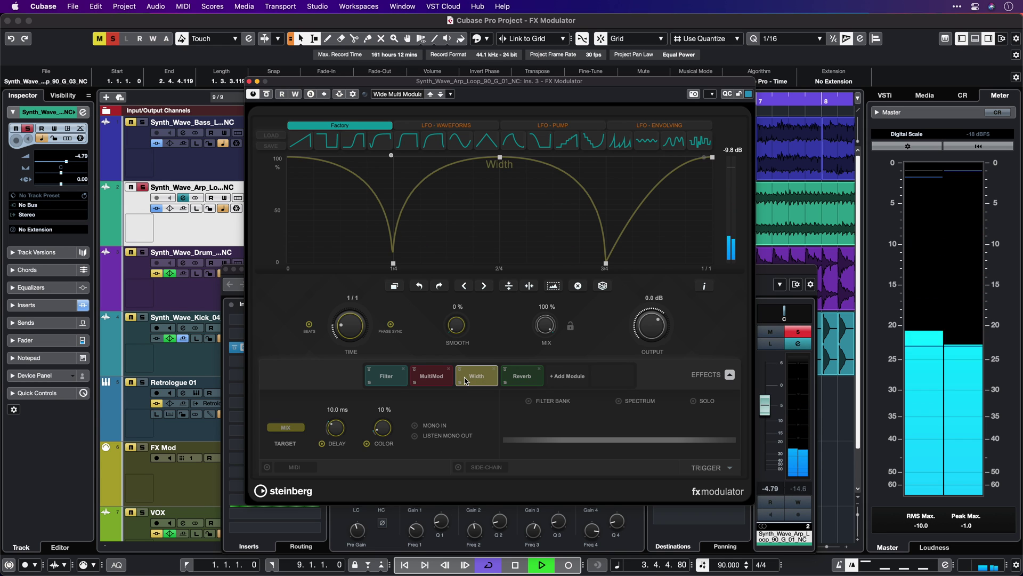
pyautogui.click(429, 383)
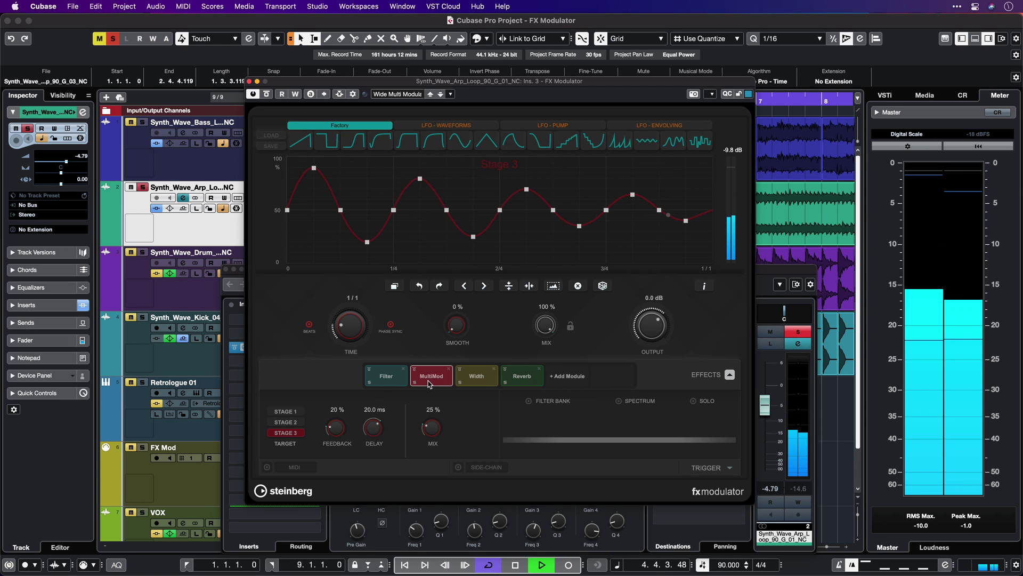
pyautogui.click(395, 384)
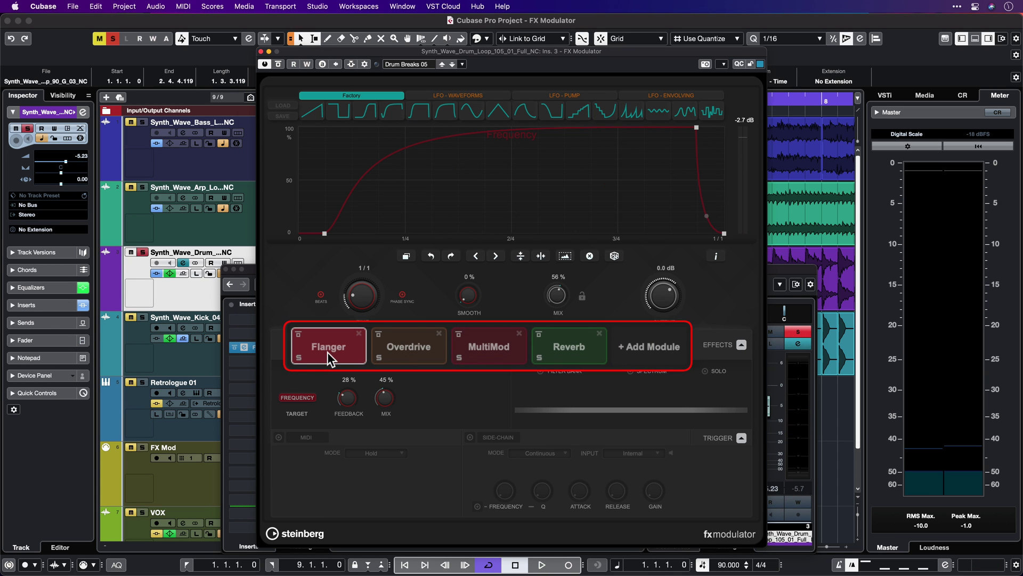
# - View the drum loop's Overdrive and MultiMod modules, then compare FX Modulator bypassed versus active
pyautogui.click(400, 349)
pyautogui.click(492, 343)
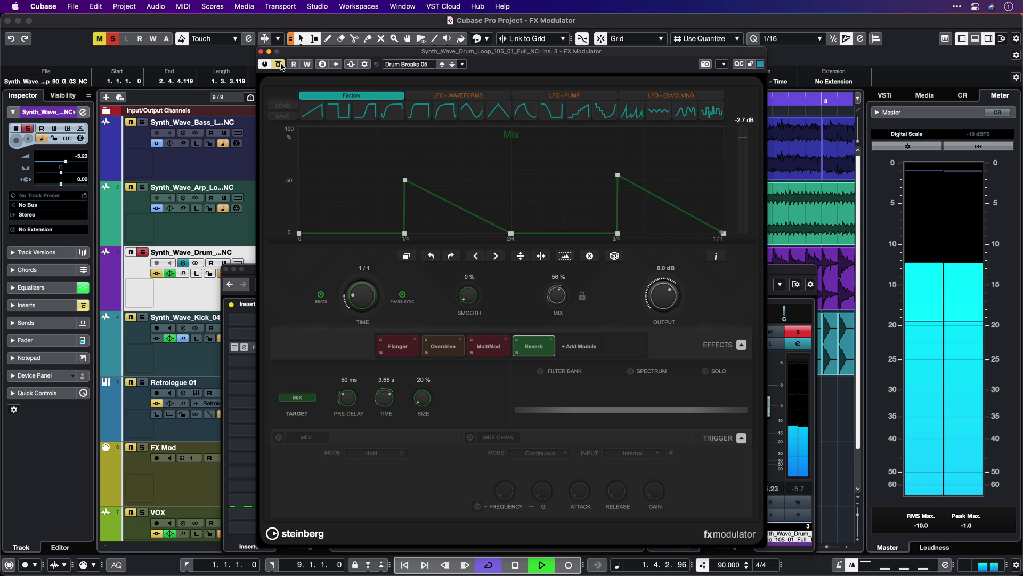
pyautogui.click(279, 64)
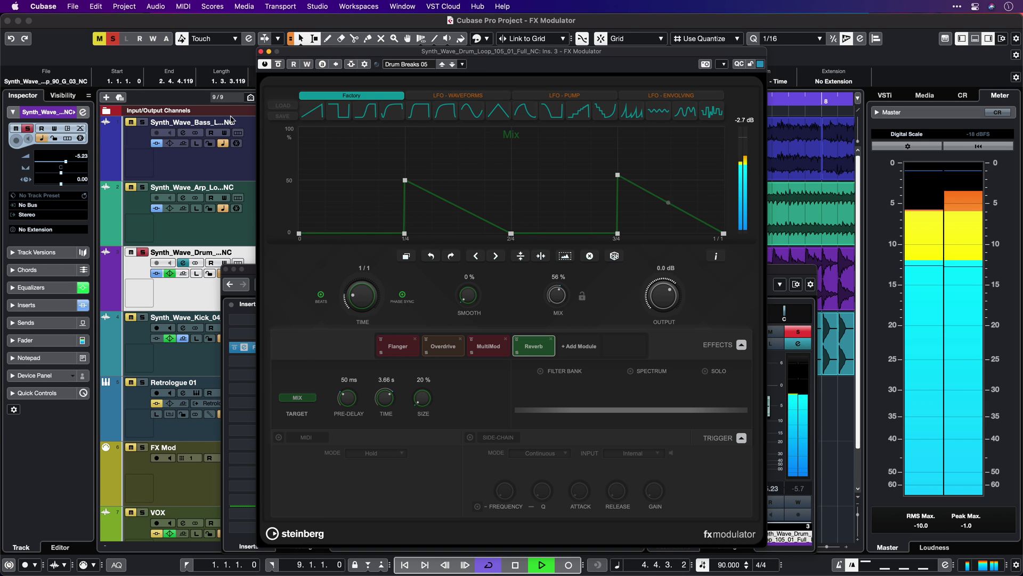
pyautogui.click(279, 64)
pyautogui.click(279, 64)
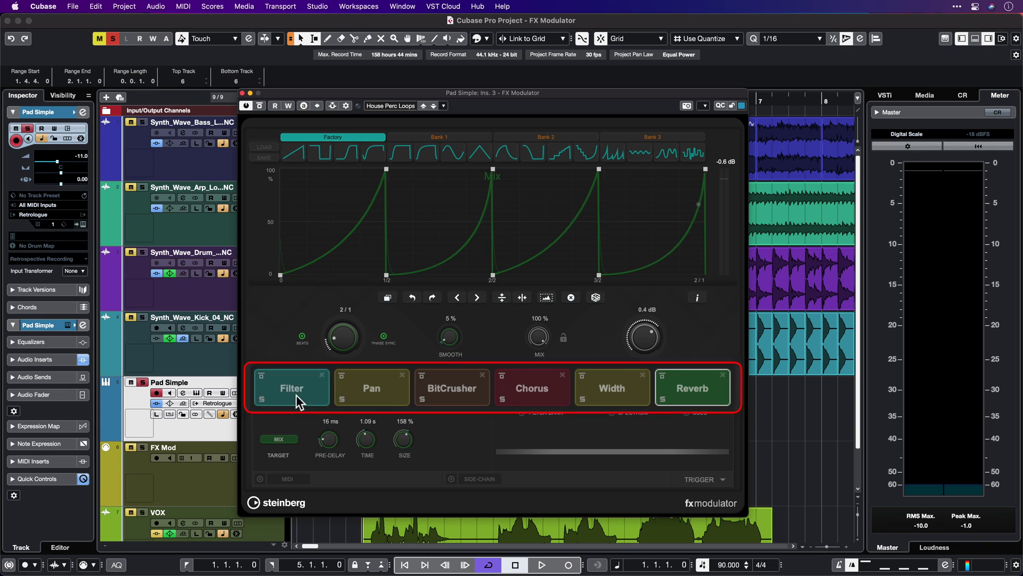
# - Select the Filter module in the Pad Simple FX Modulator to show its Frequency curve
pyautogui.click(295, 394)
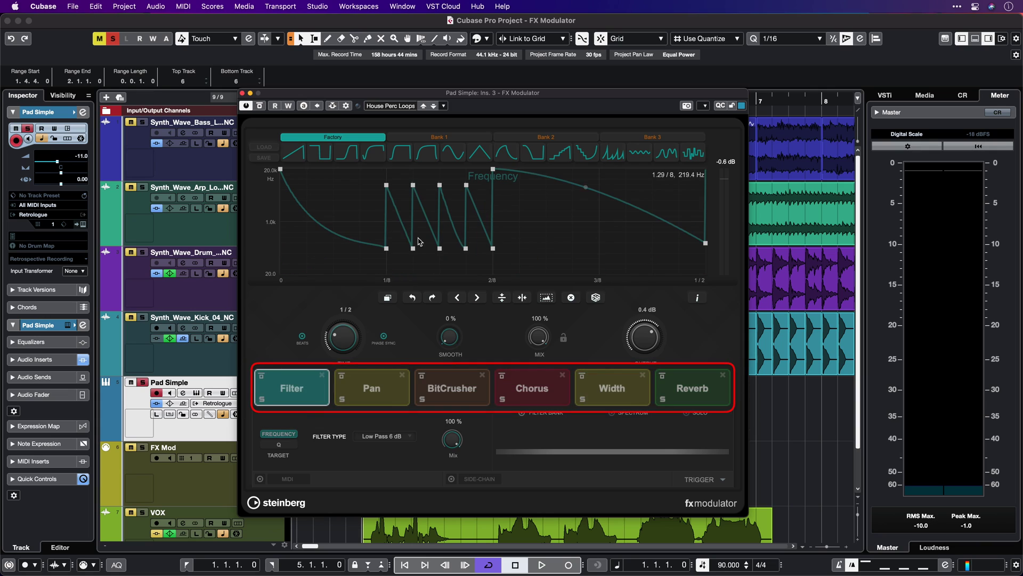
# - Review the Pan, BitCrusher, Chorus, Width and Reverb modules, then reshape the Filter's lower Frequency nodes
pyautogui.click(370, 390)
pyautogui.click(449, 386)
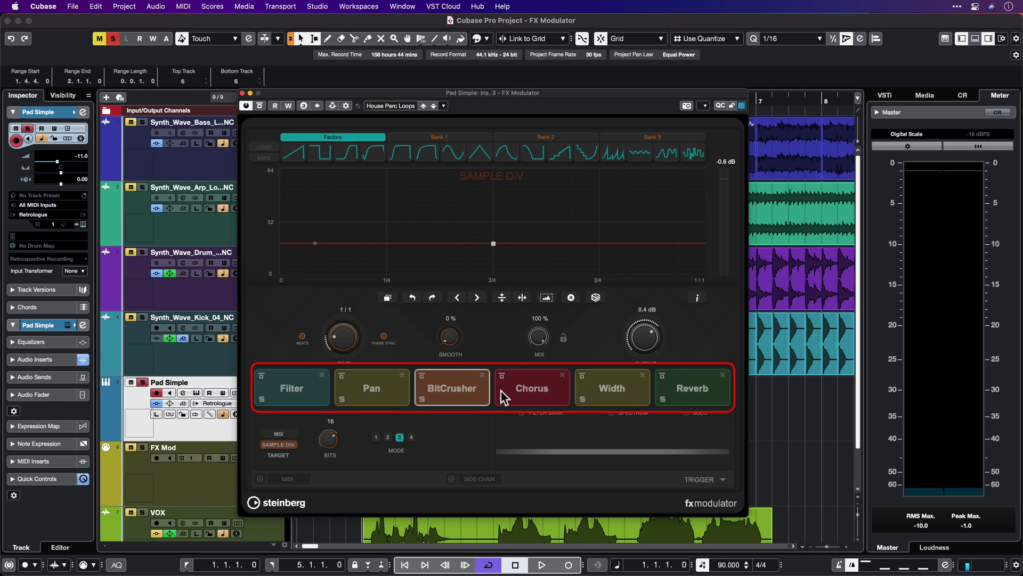
pyautogui.click(510, 389)
pyautogui.click(602, 395)
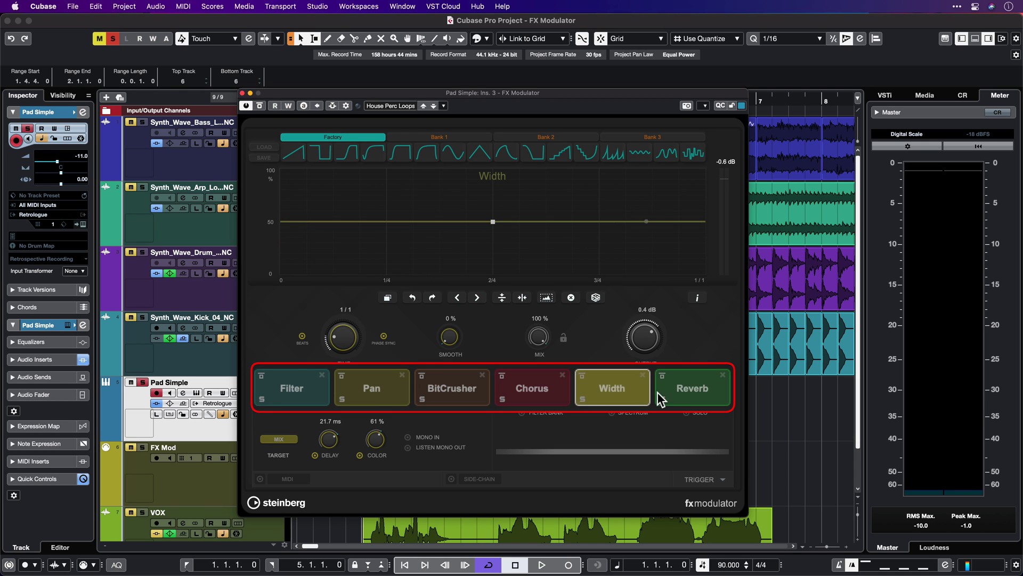
pyautogui.click(686, 389)
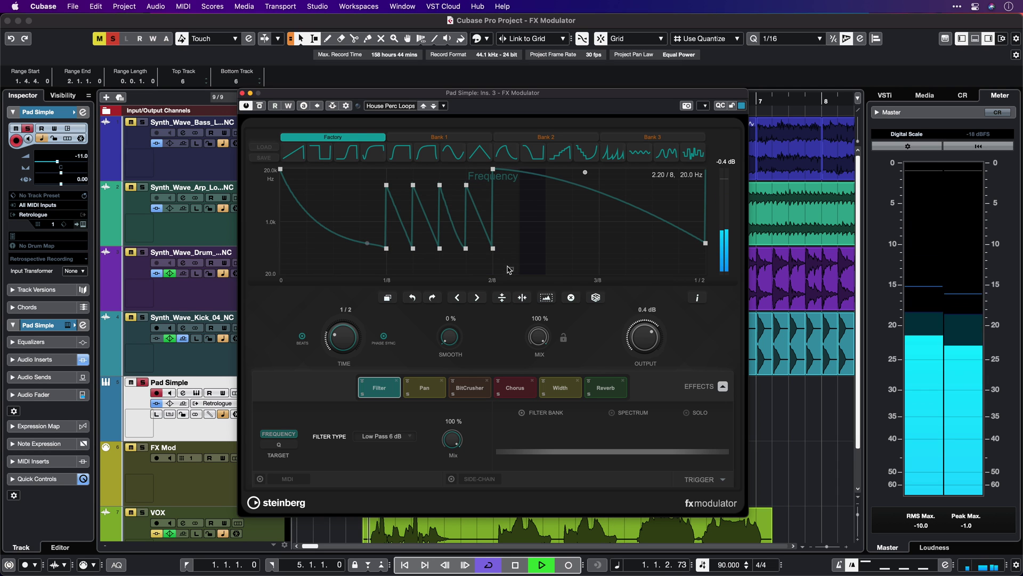
pyautogui.moveTo(388, 250); pyautogui.dragTo(389, 243)
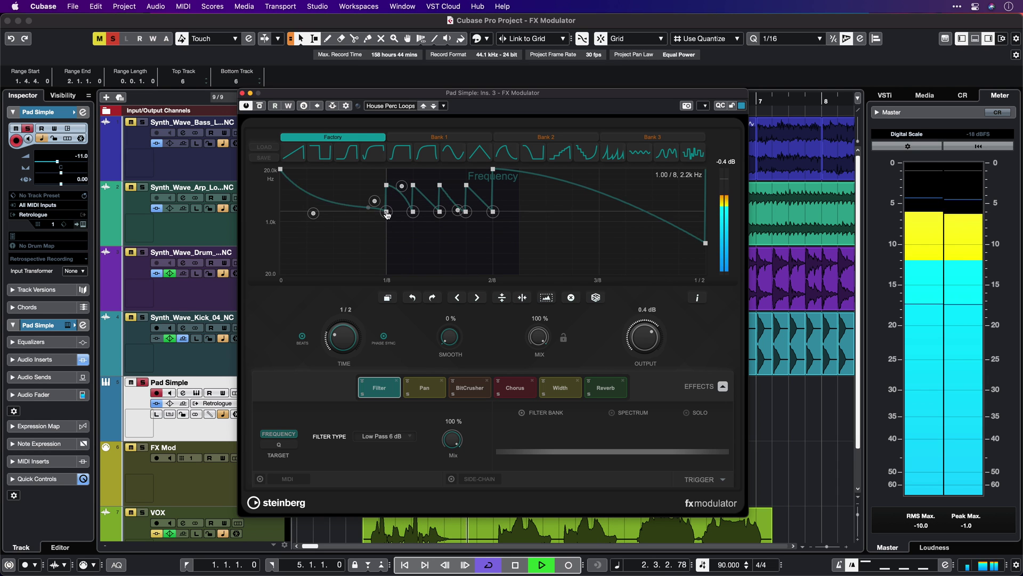
pyautogui.moveTo(388, 215); pyautogui.dragTo(395, 265)
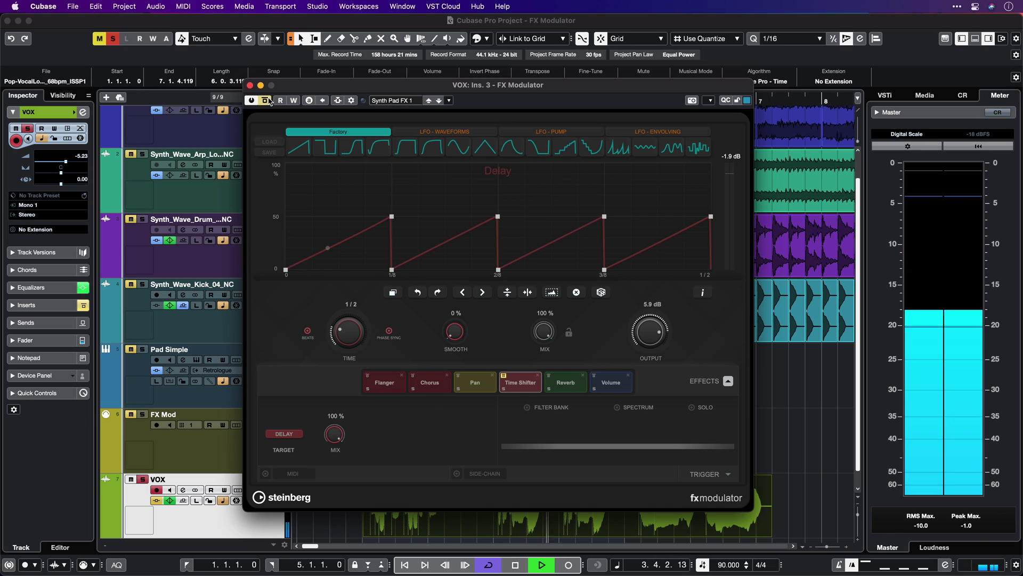
# - With playback stopped, review the VOX Flanger, Chorus, Pan, Reverb and Volume modules, then resume playback
pyautogui.press('space')
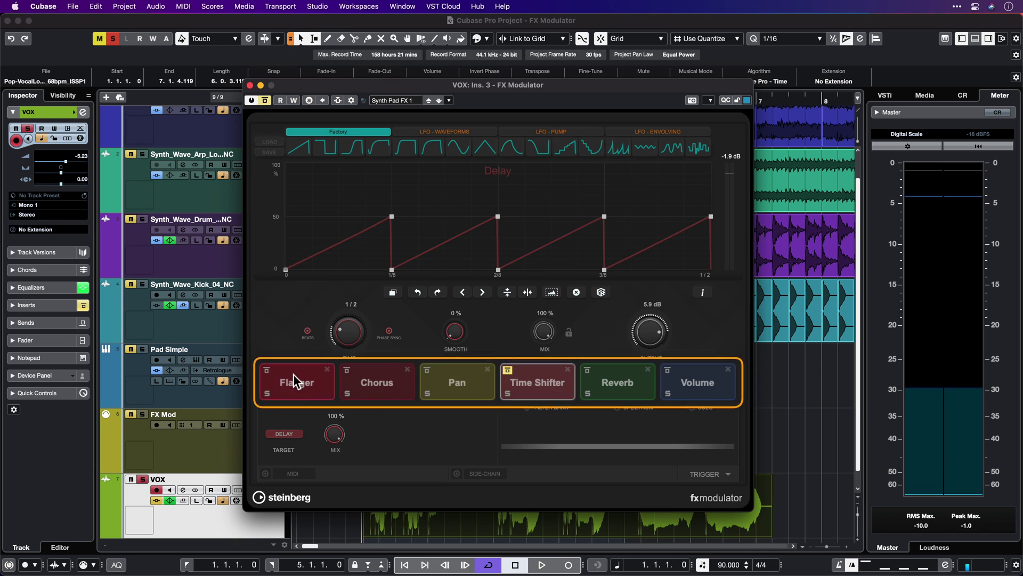
pyautogui.click(293, 378)
pyautogui.click(399, 390)
pyautogui.click(475, 398)
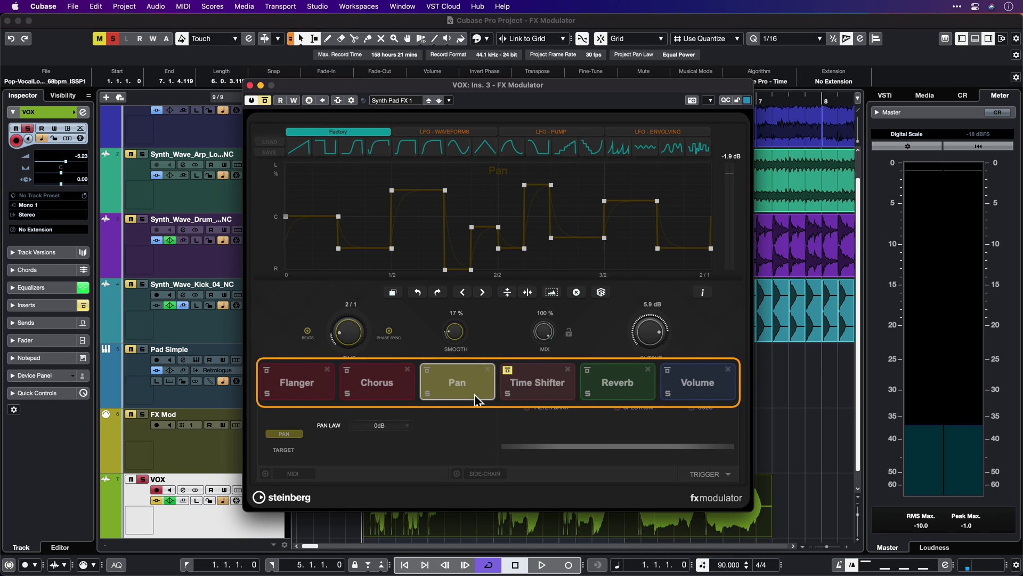
pyautogui.click(596, 386)
pyautogui.click(702, 387)
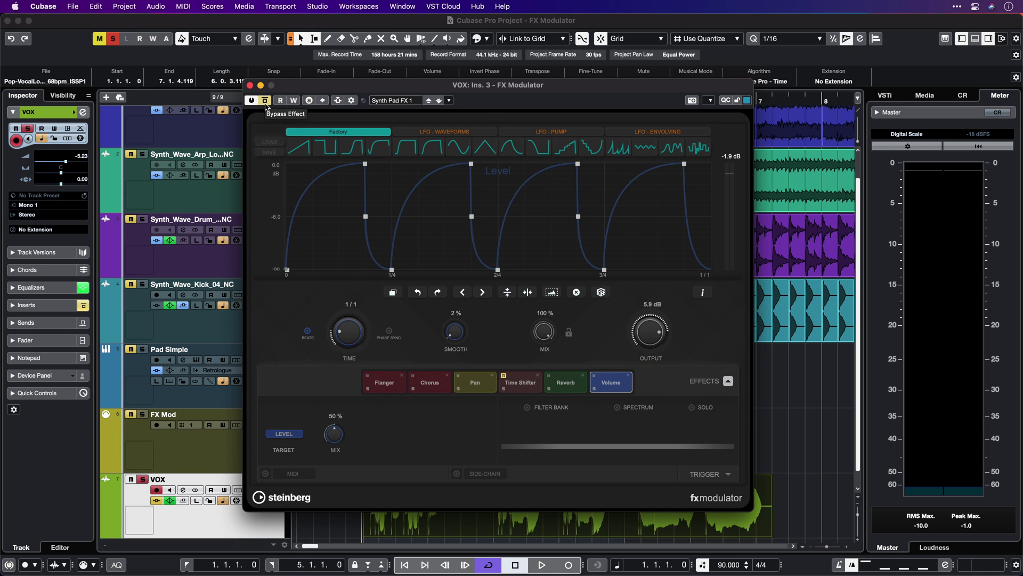
pyautogui.press('space')
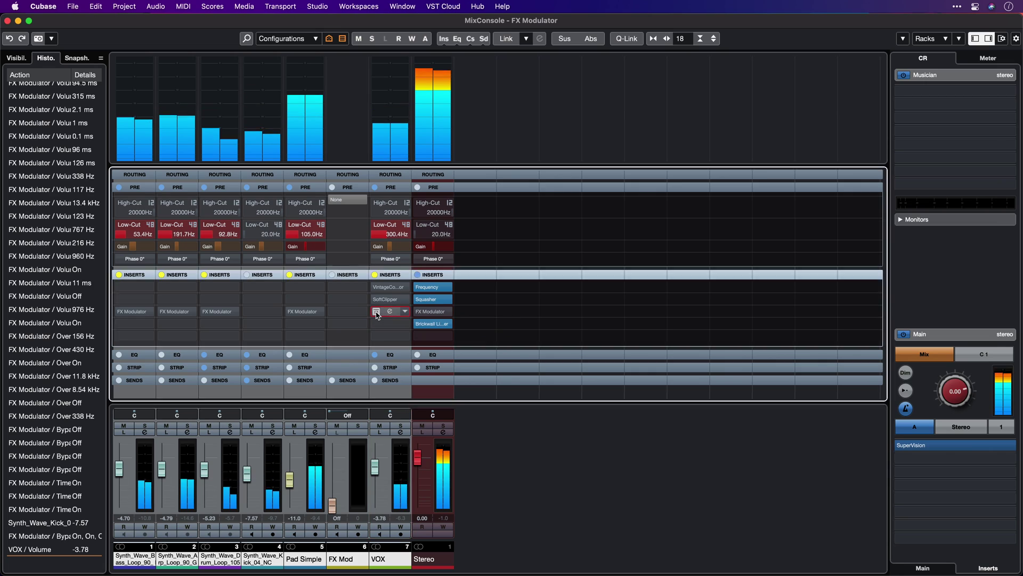
# - Re-enable the other channels' FX Modulators and compare the VOX Time Shifter module bypassed and active
pyautogui.click(377, 314)
pyautogui.click(376, 312)
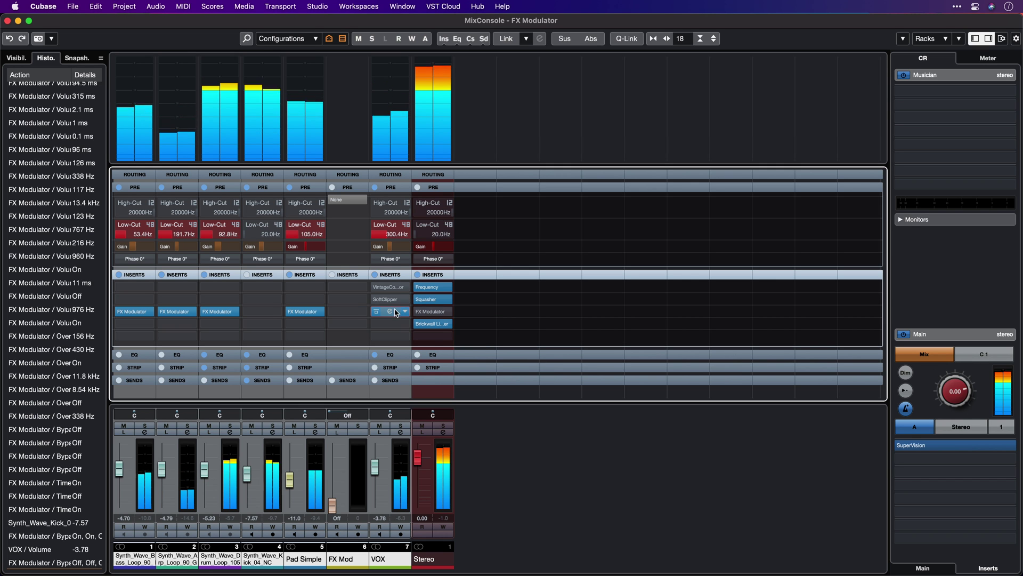
pyautogui.click(394, 313)
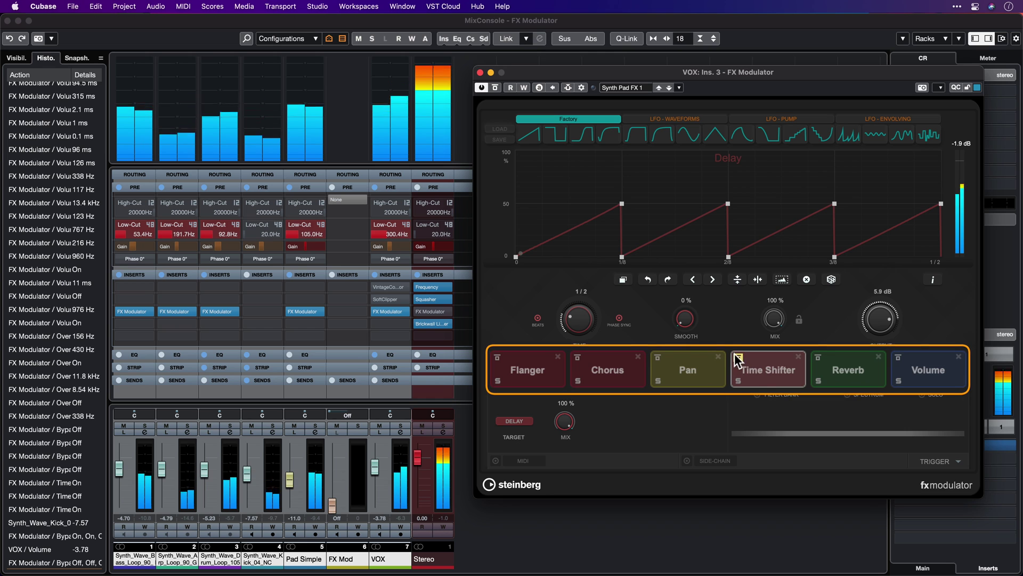
pyautogui.click(738, 354)
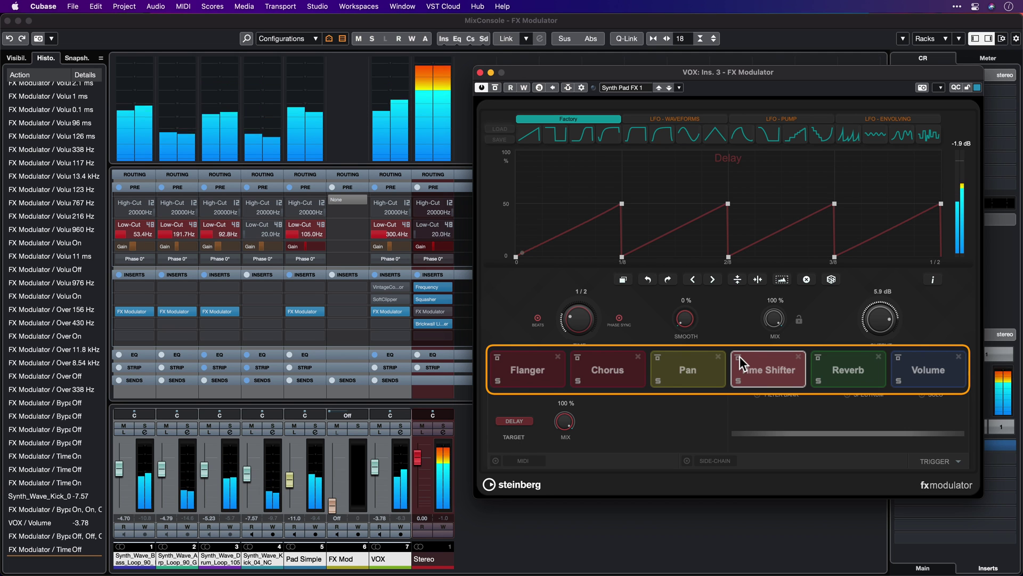
pyautogui.click(740, 356)
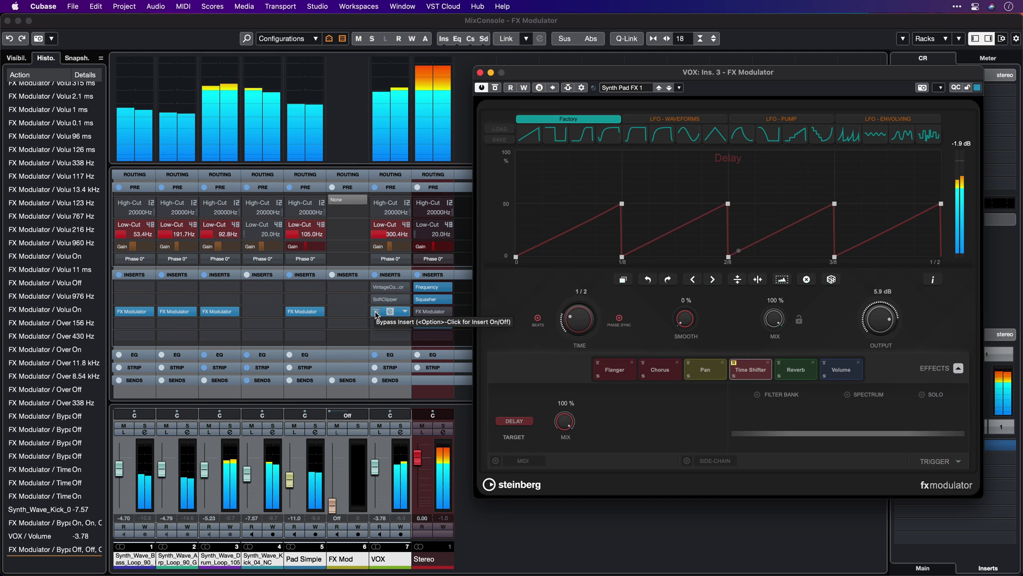